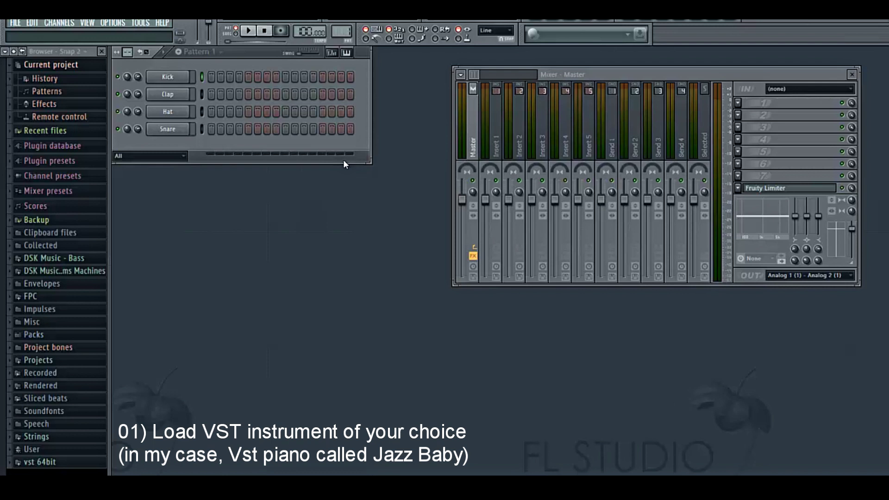
# Add Jazz Baby as a new instrument channel and bypass the master's Fruity Limiter
pyautogui.click(59, 22)
pyautogui.moveTo(64, 33)
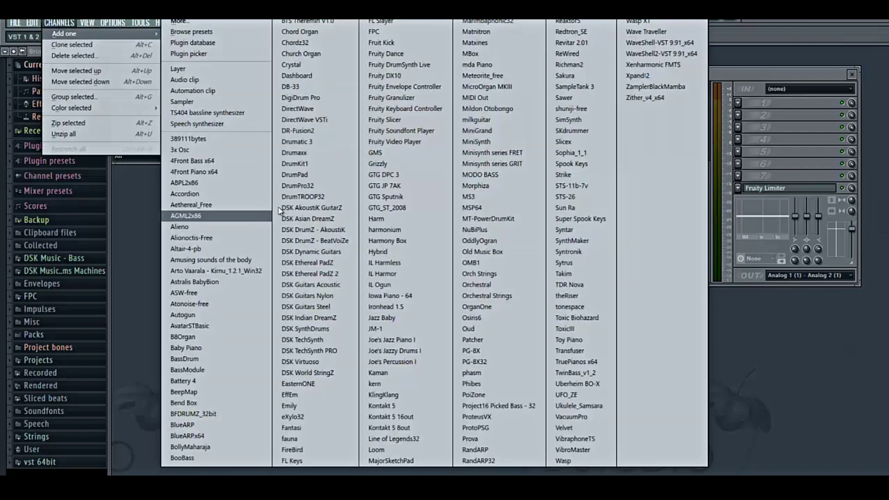
pyautogui.click(393, 318)
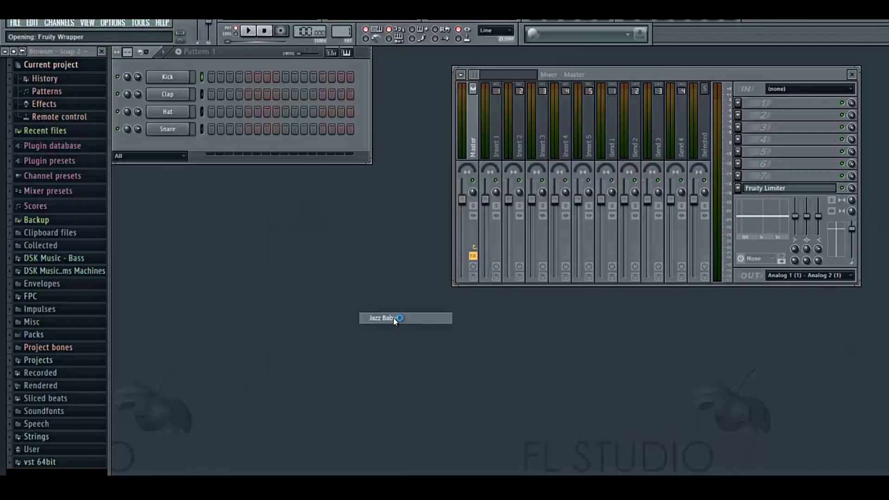
pyautogui.moveTo(256, 129); pyautogui.dragTo(340, 144)
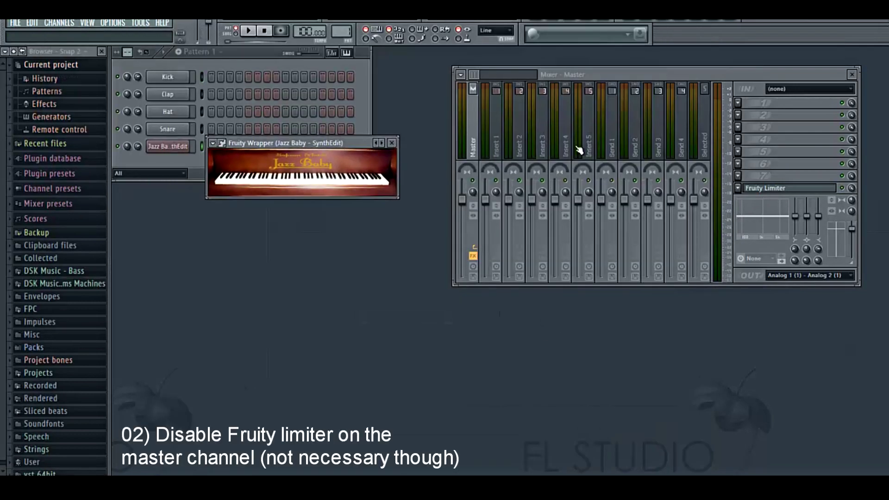
pyautogui.click(842, 188)
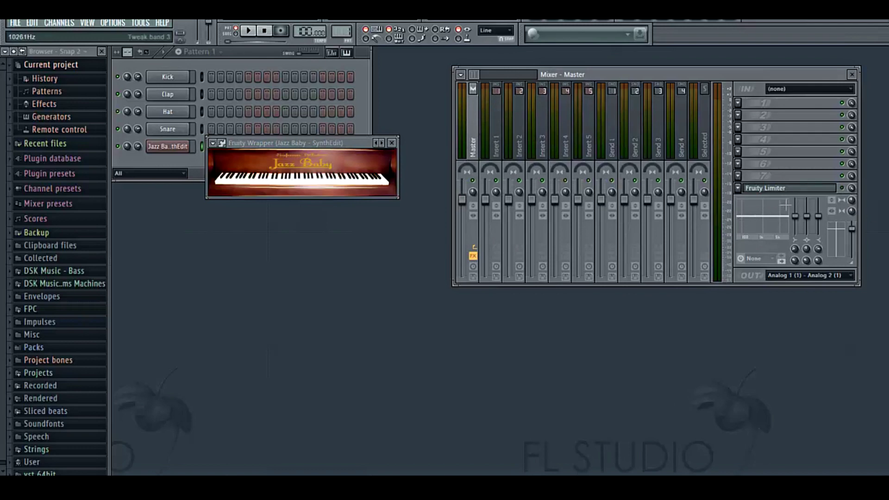
# Load Chordz32 as a new channel and place its Fruity Wrapper window right of Jazz Baby's
pyautogui.moveTo(268, 144); pyautogui.dragTo(318, 147)
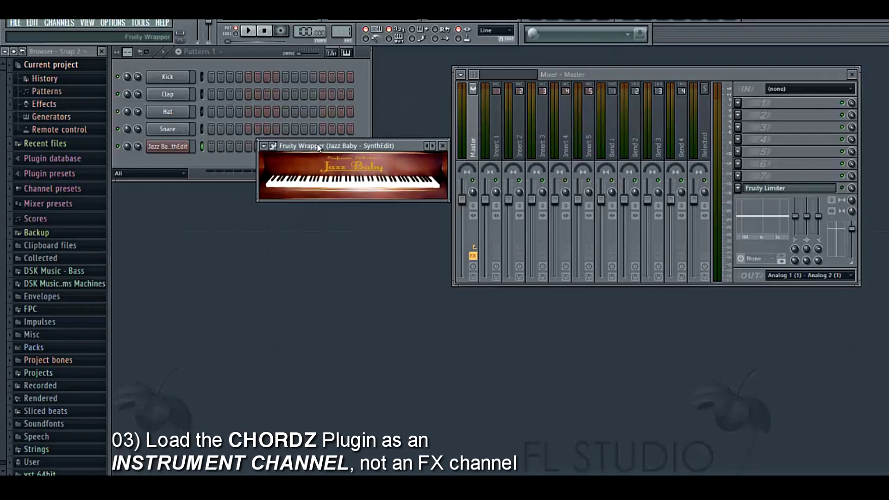
pyautogui.click(59, 22)
pyautogui.moveTo(64, 34)
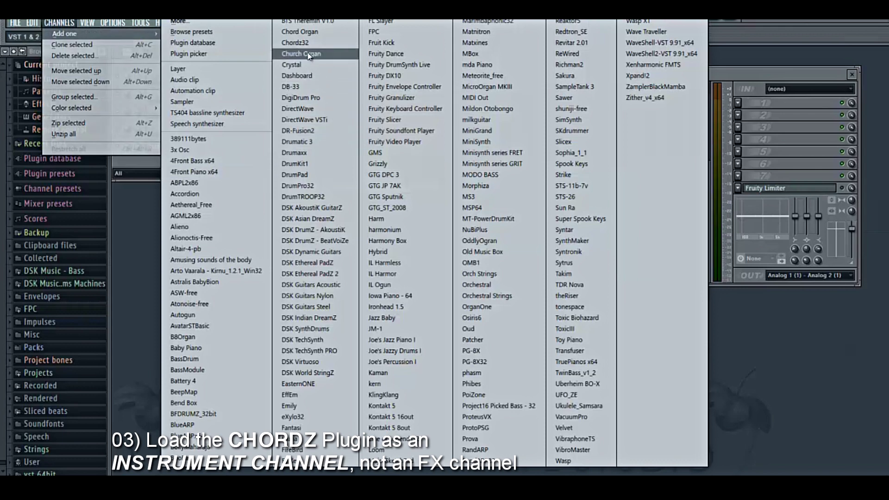
pyautogui.click(296, 43)
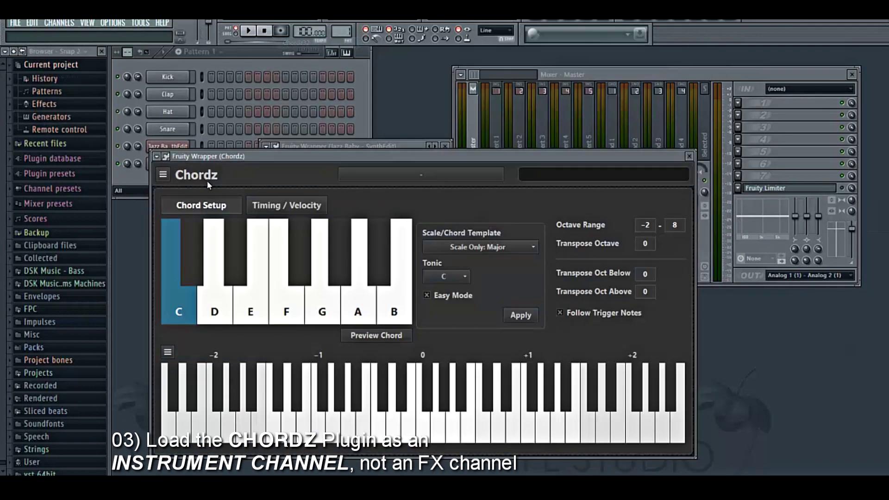
pyautogui.moveTo(246, 156); pyautogui.dragTo(300, 126)
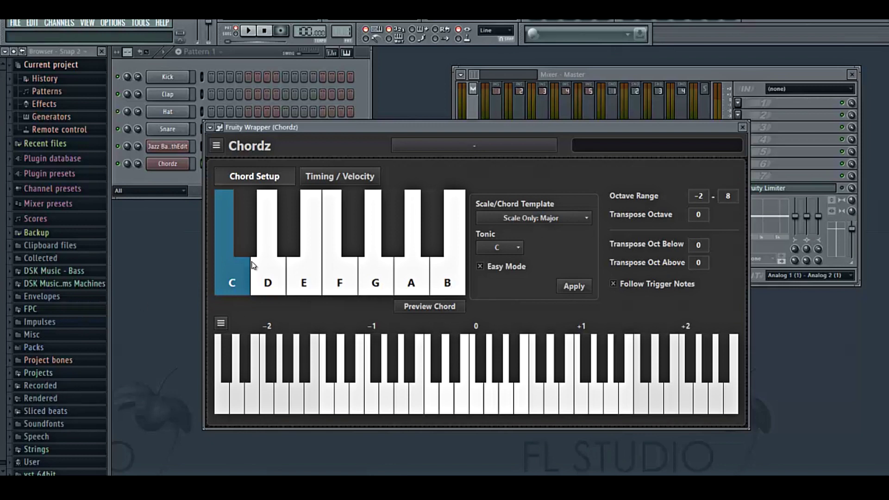
# Map the five black trigger keys in Chord Setup to C#, D#, F#, G# and A#
pyautogui.click(241, 235)
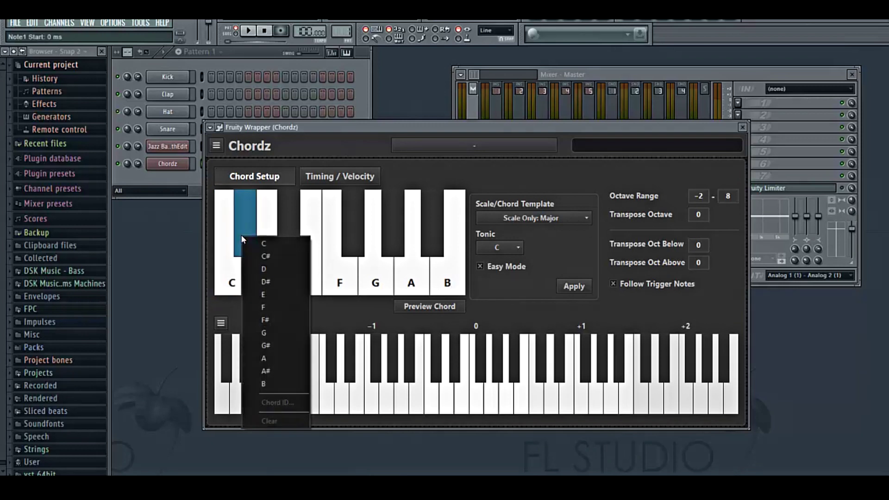
pyautogui.click(270, 257)
pyautogui.click(288, 237)
pyautogui.click(315, 284)
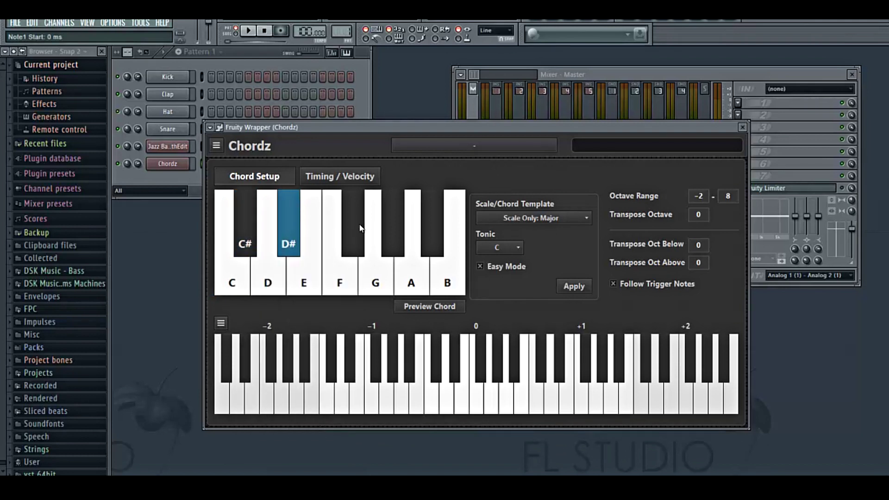
pyautogui.click(361, 232)
pyautogui.click(393, 307)
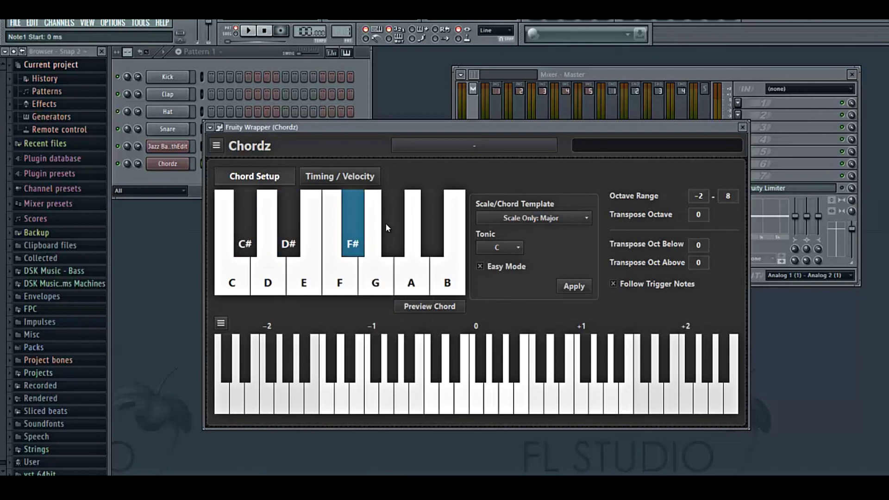
pyautogui.click(389, 224)
pyautogui.click(422, 332)
pyautogui.click(441, 231)
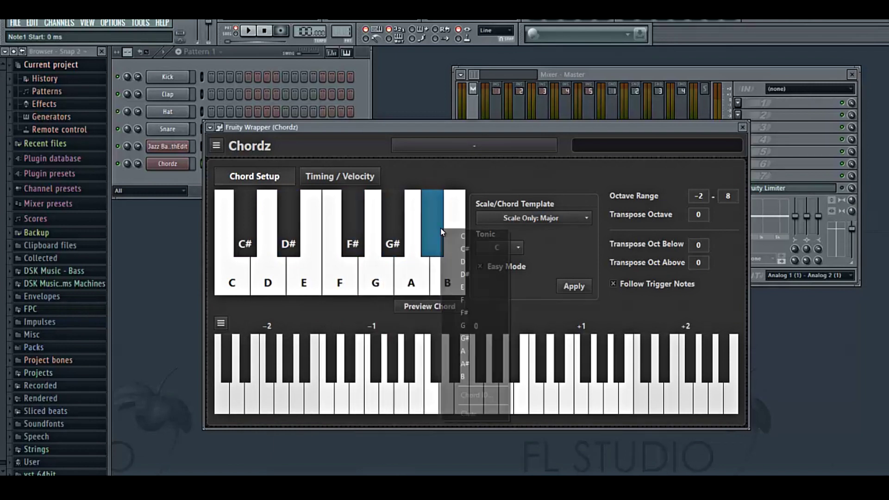
pyautogui.click(476, 364)
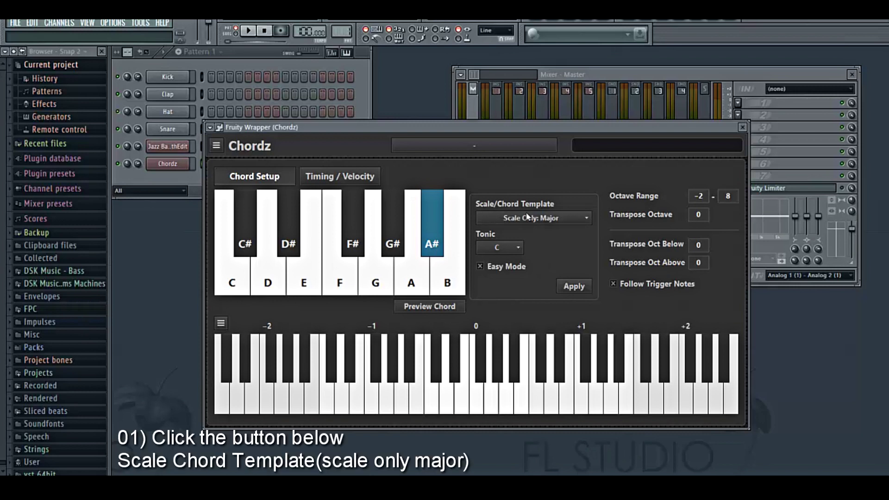
pyautogui.click(535, 223)
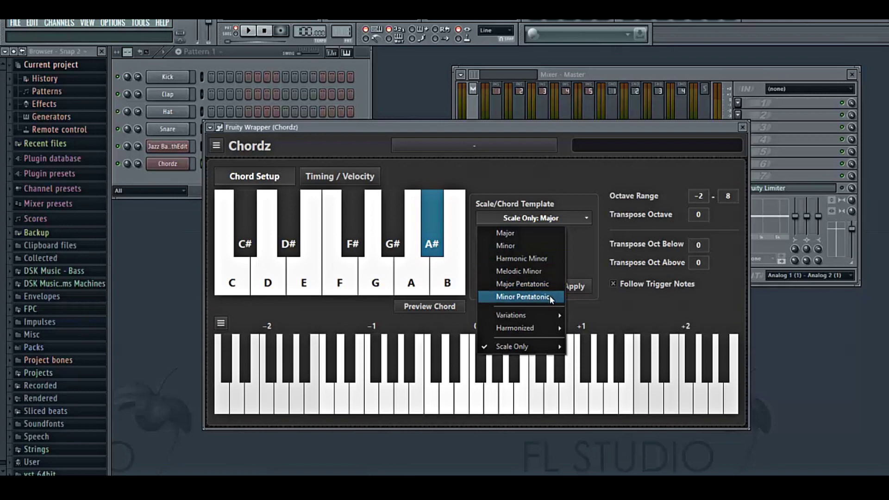
pyautogui.moveTo(551, 316)
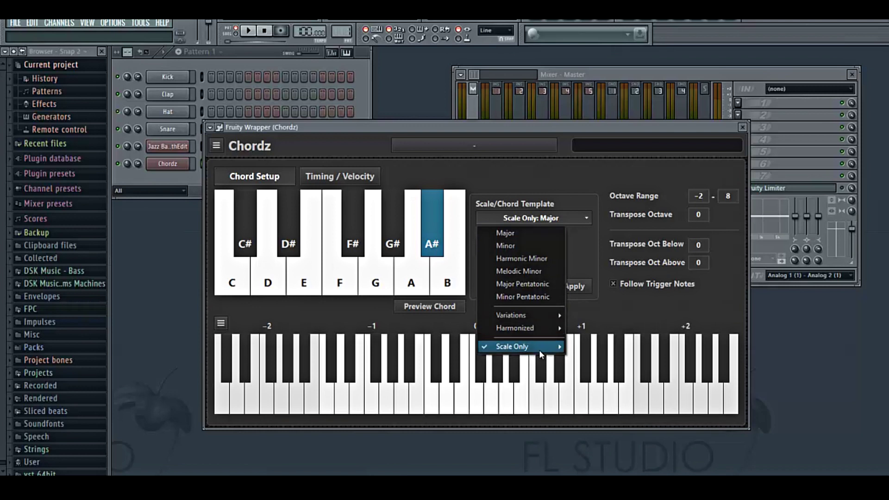
pyautogui.moveTo(540, 350)
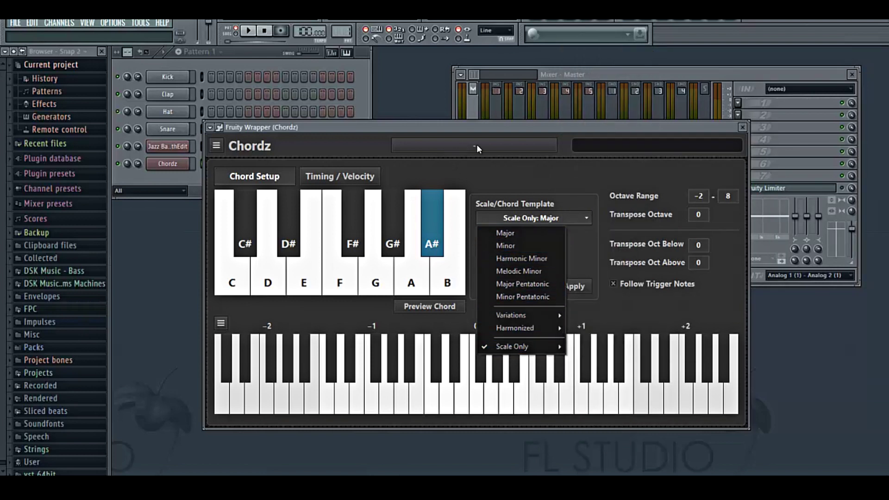
pyautogui.click(502, 174)
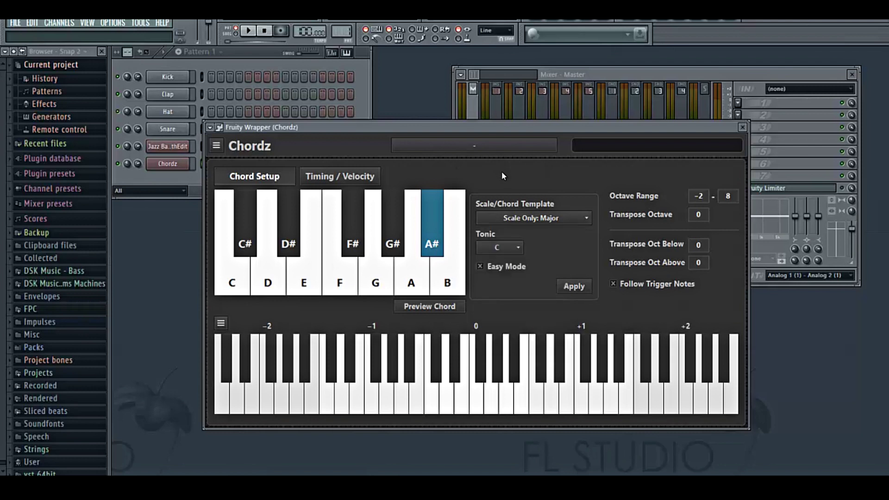
# Apply the Major template (C Maj through B Dim), then bring up the Jazz Baby and Chordz windows
pyautogui.click(531, 218)
pyautogui.click(526, 231)
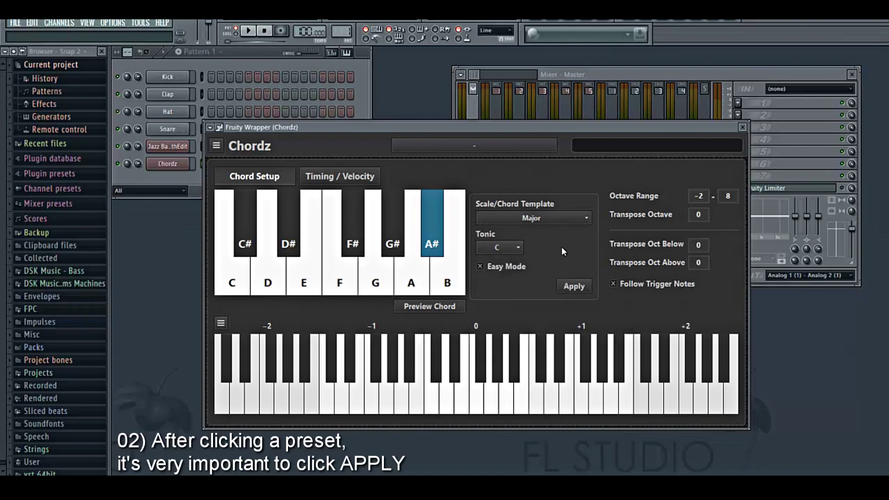
pyautogui.click(566, 287)
pyautogui.click(448, 314)
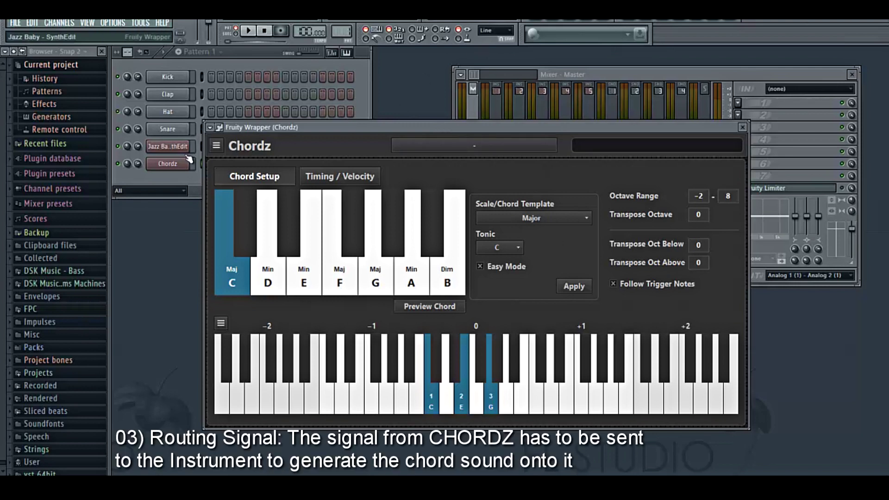
pyautogui.click(167, 146)
pyautogui.click(449, 129)
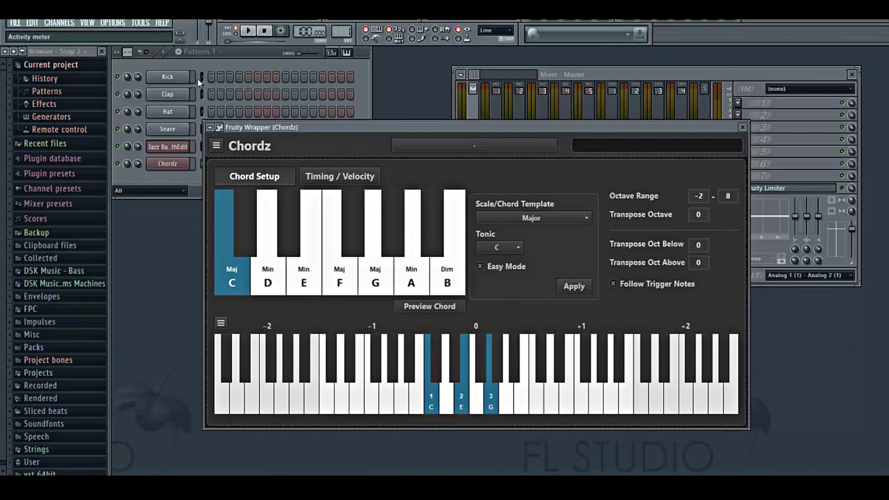
# Set the Chordz MIDI output port to 3 in its wrapper settings
pyautogui.click(176, 147)
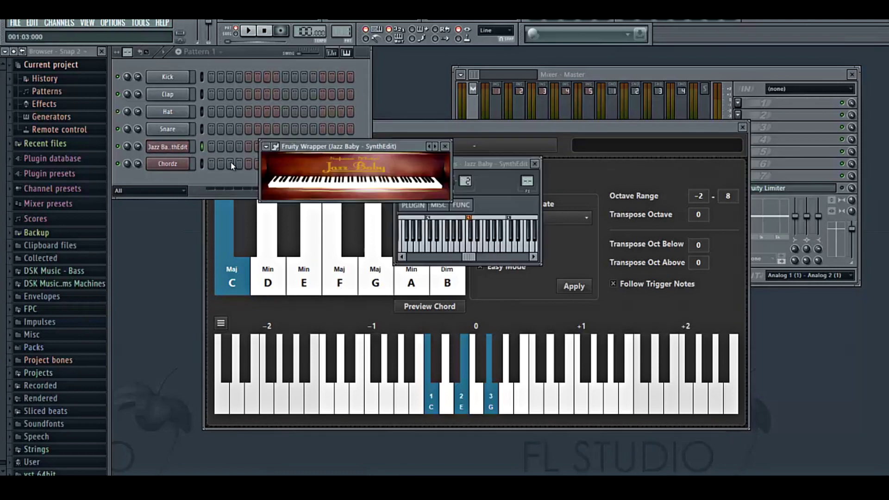
pyautogui.click(172, 166)
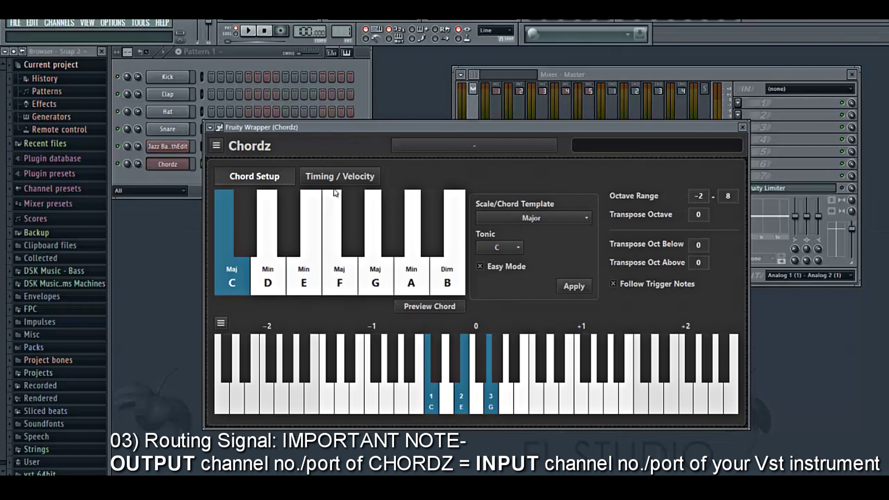
pyautogui.click(178, 147)
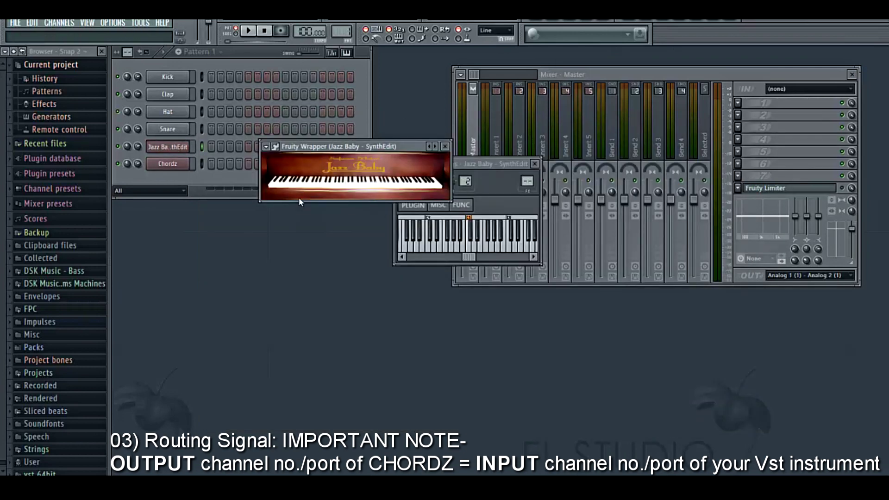
pyautogui.click(170, 164)
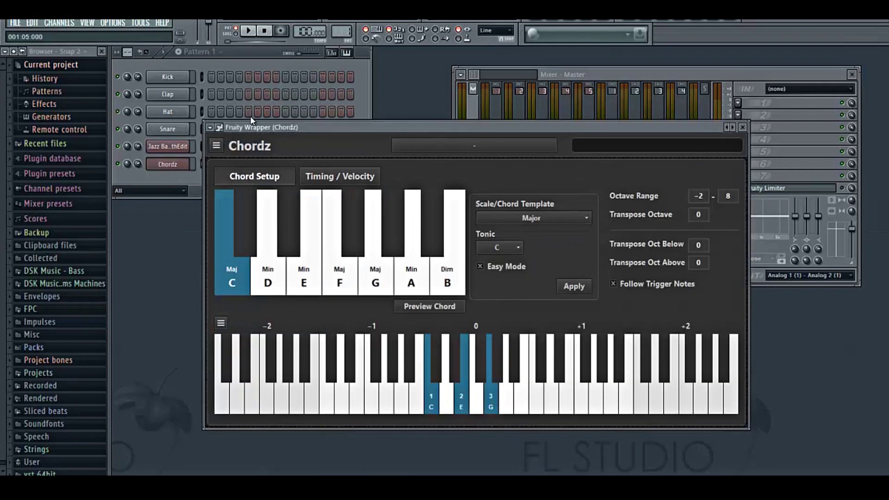
pyautogui.click(220, 128)
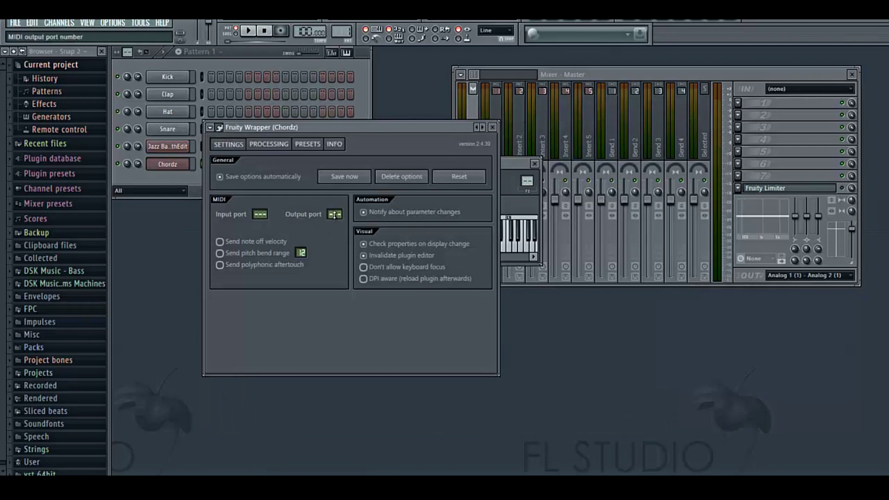
pyautogui.moveTo(334, 215); pyautogui.dragTo(339, 204)
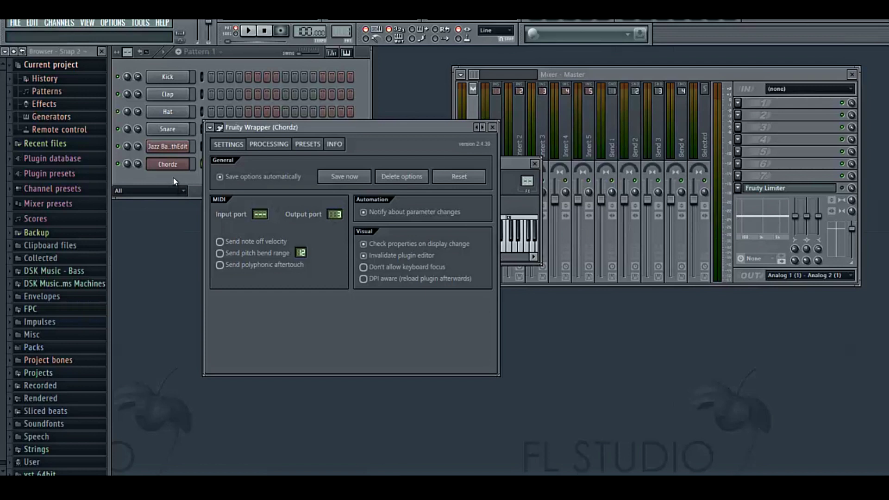
# Set the Jazz Baby MIDI input port to 3 to match Chordz, then return Chordz to its chord editor
pyautogui.click(183, 151)
pyautogui.click(278, 148)
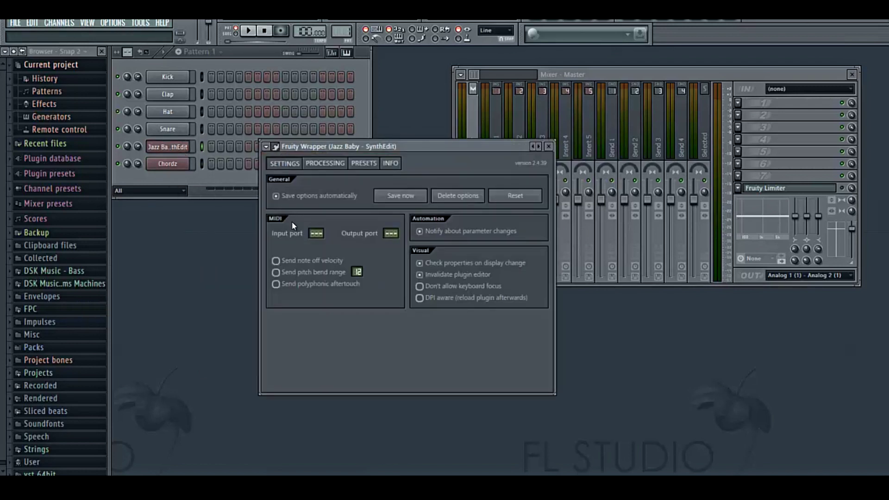
pyautogui.moveTo(316, 233); pyautogui.dragTo(323, 222)
pyautogui.click(276, 146)
pyautogui.click(160, 166)
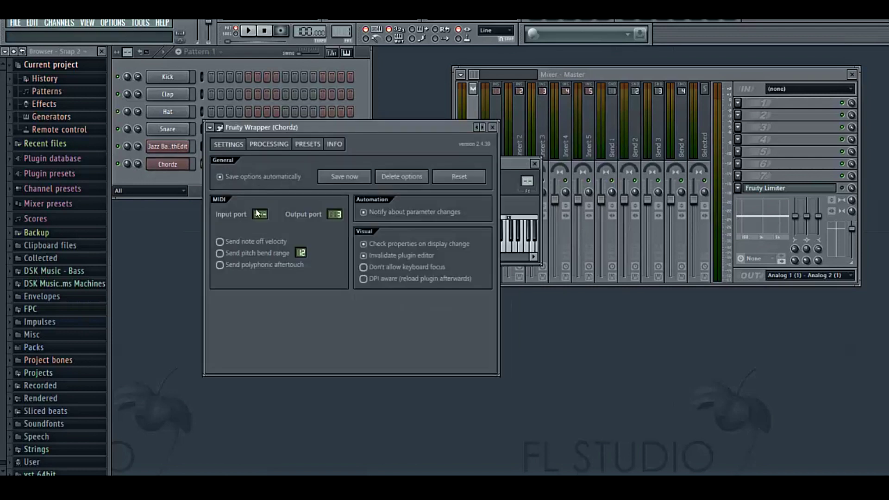
pyautogui.click(219, 127)
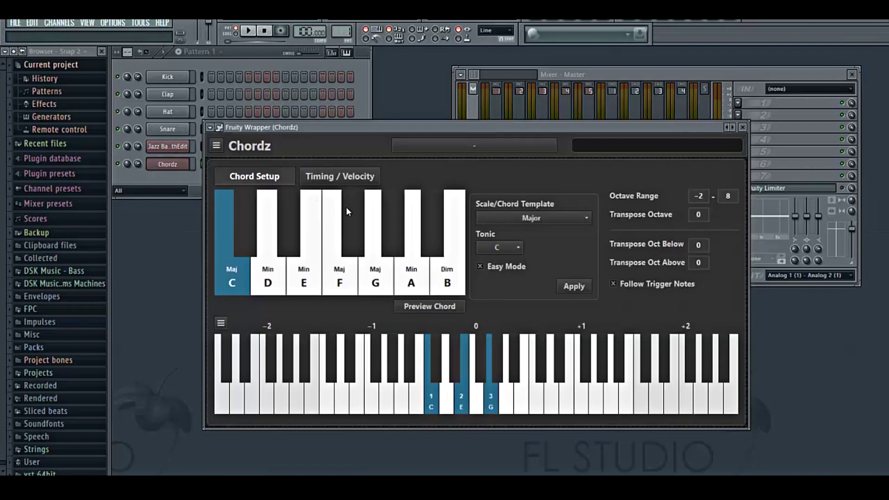
# Recheck Jazz Baby's wrapper settings and reposition the Chordz window showing its chord setup
pyautogui.click(179, 146)
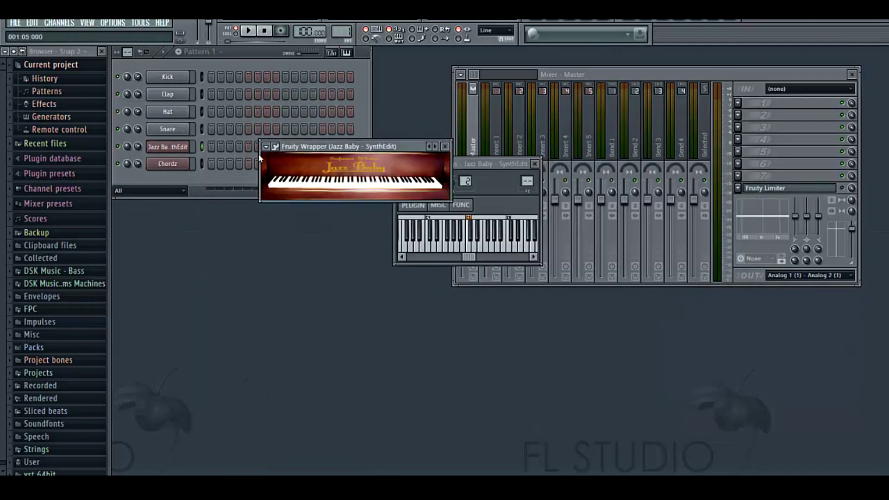
pyautogui.click(276, 147)
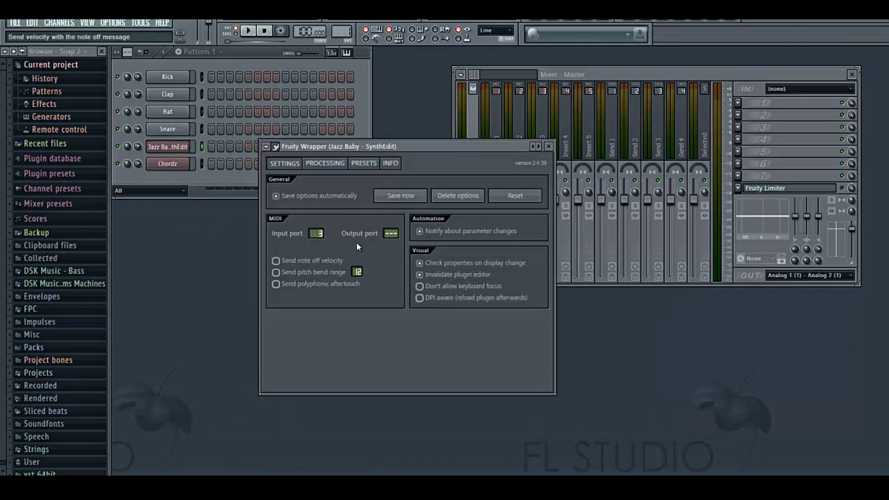
pyautogui.click(276, 147)
pyautogui.click(167, 163)
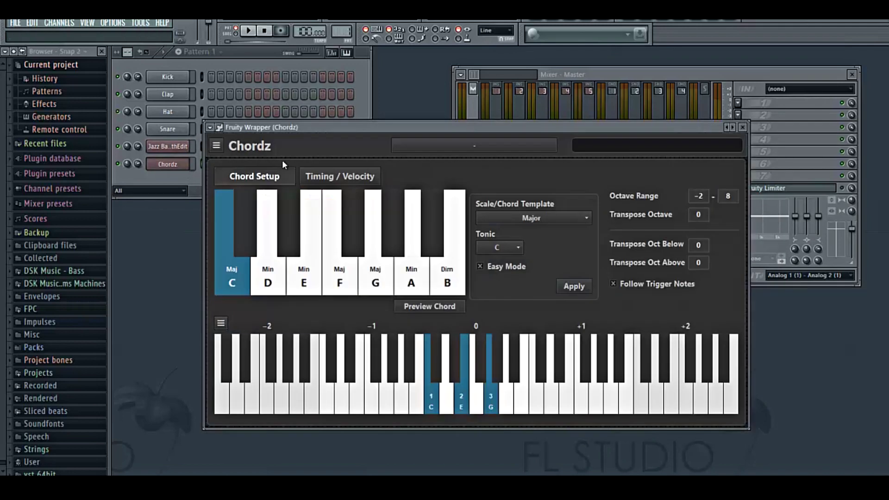
pyautogui.moveTo(317, 131); pyautogui.dragTo(339, 125)
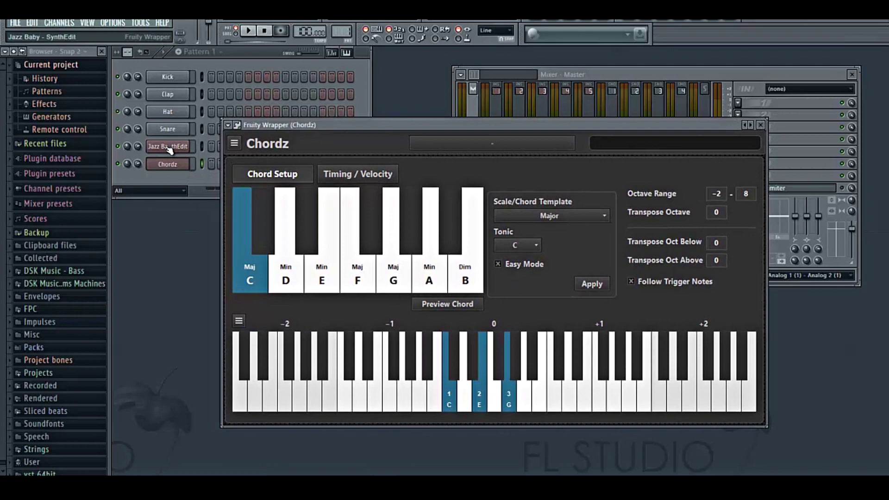
pyautogui.click(168, 147)
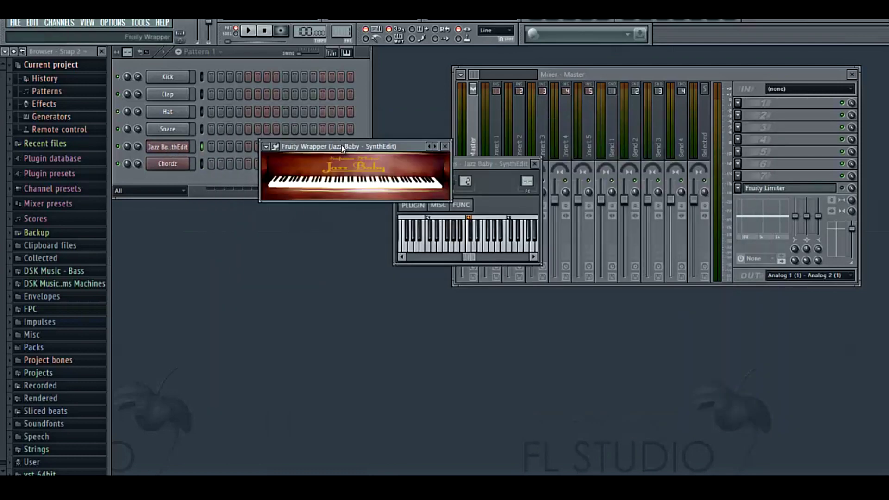
pyautogui.press('c')
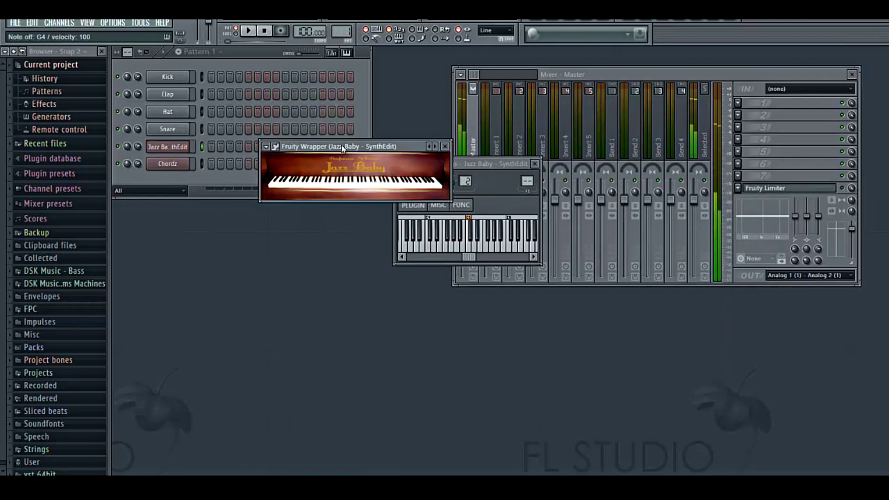
pyautogui.press('z')
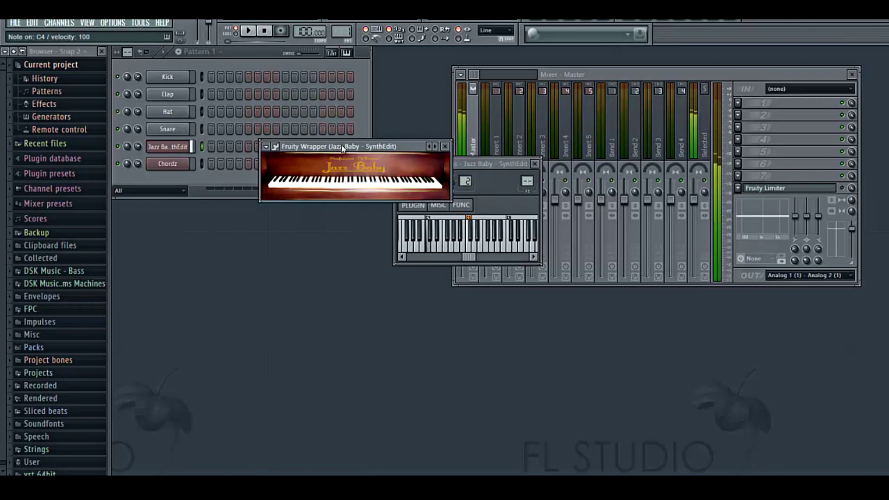
pyautogui.press('v')
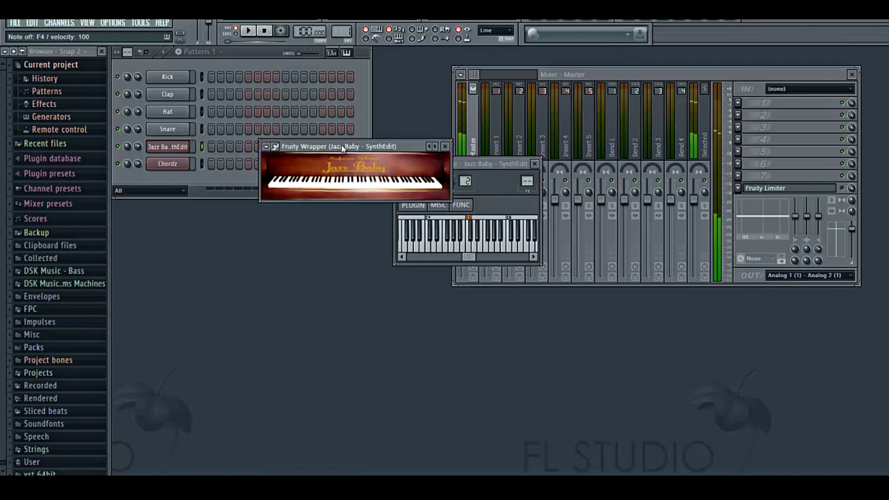
pyautogui.press('x')
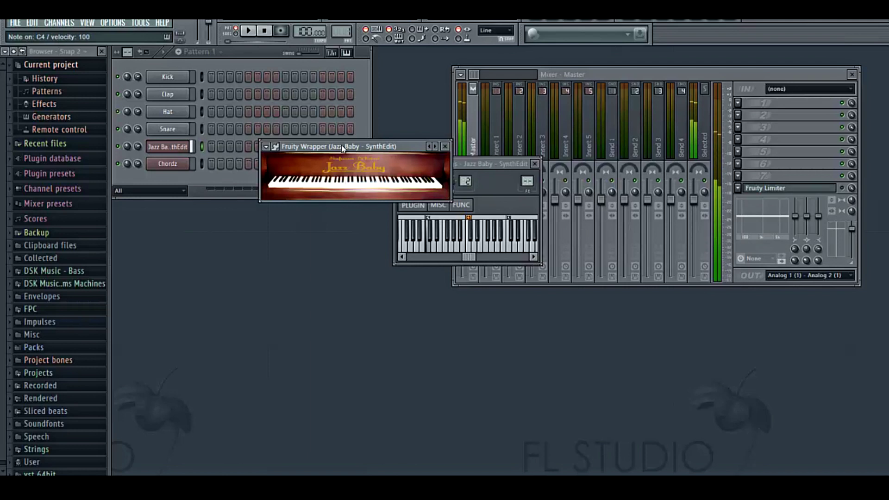
pyautogui.click(169, 164)
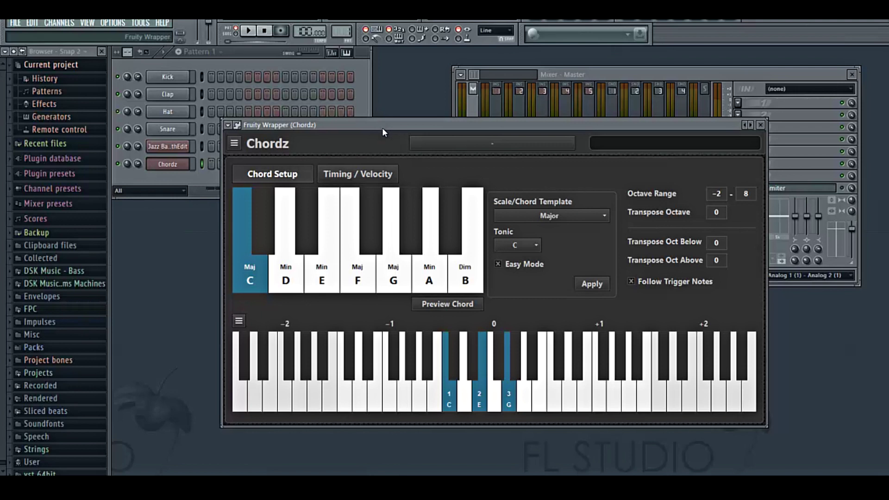
pyautogui.press('z')
pyautogui.press('x')
pyautogui.press('c')
pyautogui.press('v')
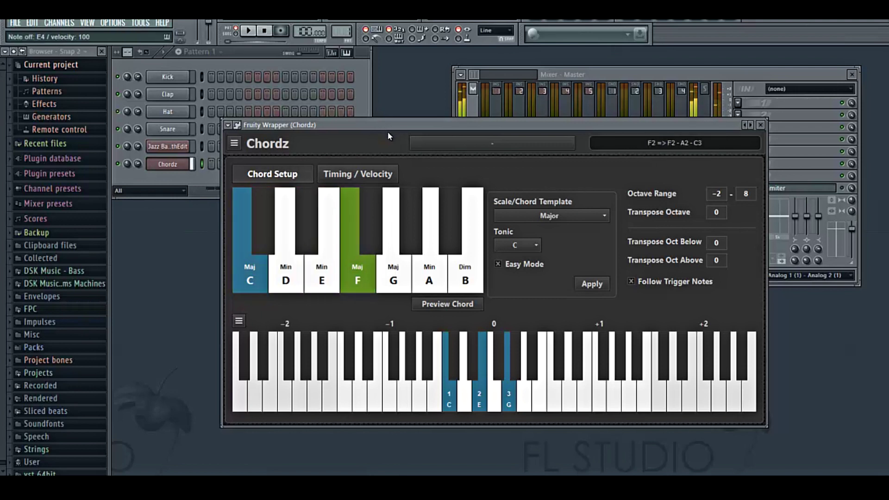
pyautogui.press('b')
pyautogui.press('v')
pyautogui.press('c')
pyautogui.press('x')
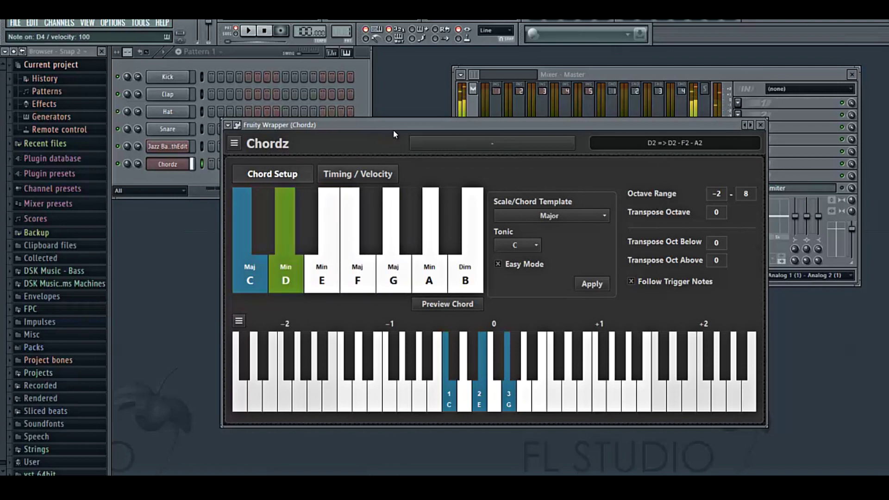
pyautogui.press('z')
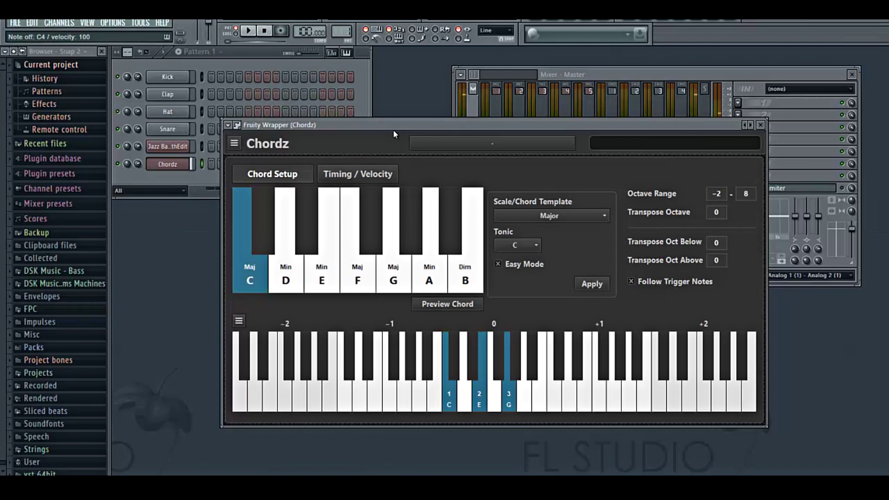
pyautogui.press('z')
pyautogui.press('x')
pyautogui.press('v')
pyautogui.press('b')
pyautogui.press('v')
pyautogui.press('c')
pyautogui.press('x')
pyautogui.press('z')
# Apply the Minor template on tonic C, mapping keys from C Min through A# Maj
pyautogui.click(560, 216)
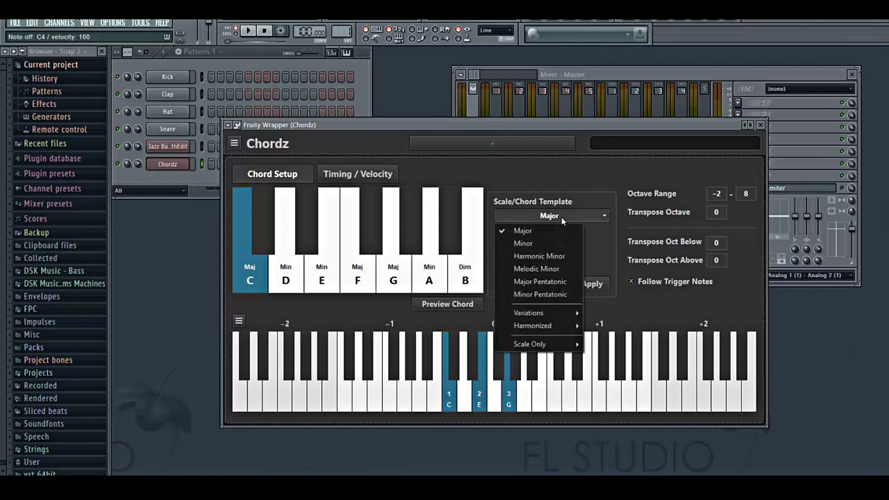
pyautogui.click(560, 242)
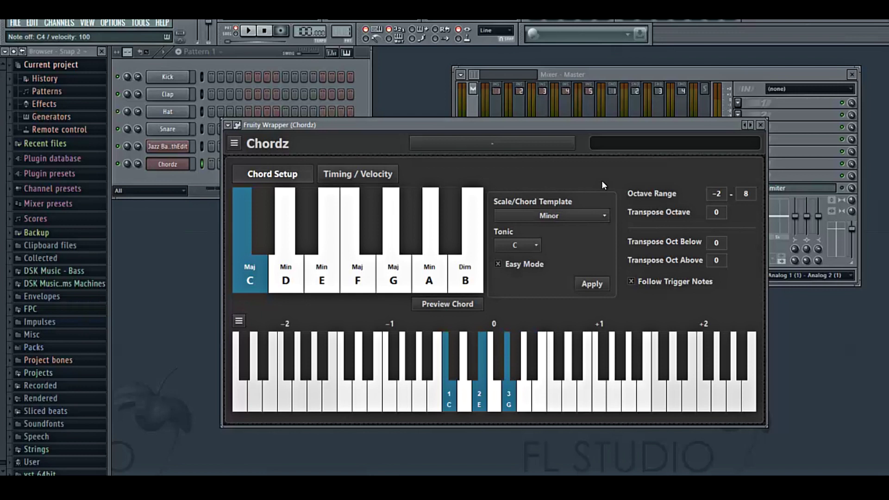
pyautogui.click(597, 284)
pyautogui.click(469, 312)
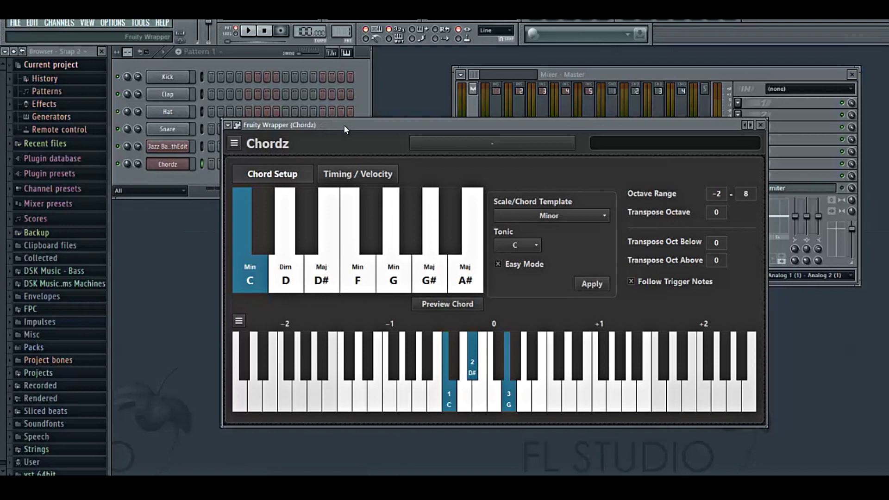
# Play the C minor, D diminished, D# major, F minor and G minor chords on keys Z to B
pyautogui.press('z')
pyautogui.press('x')
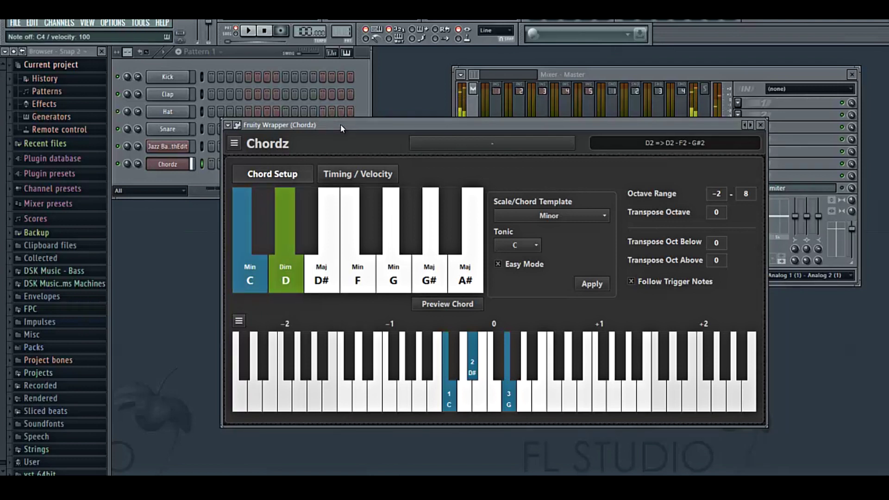
pyautogui.press('c')
pyautogui.press('v')
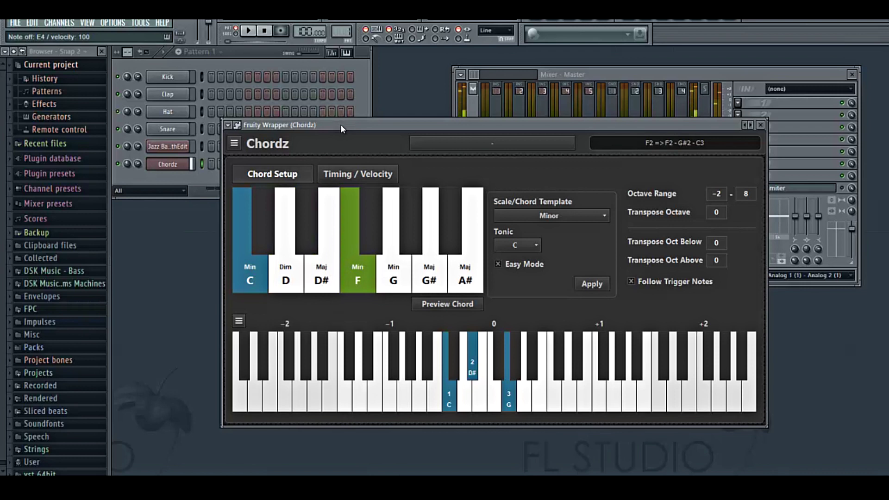
pyautogui.press('b')
pyautogui.press('v')
pyautogui.press('c')
pyautogui.press('x')
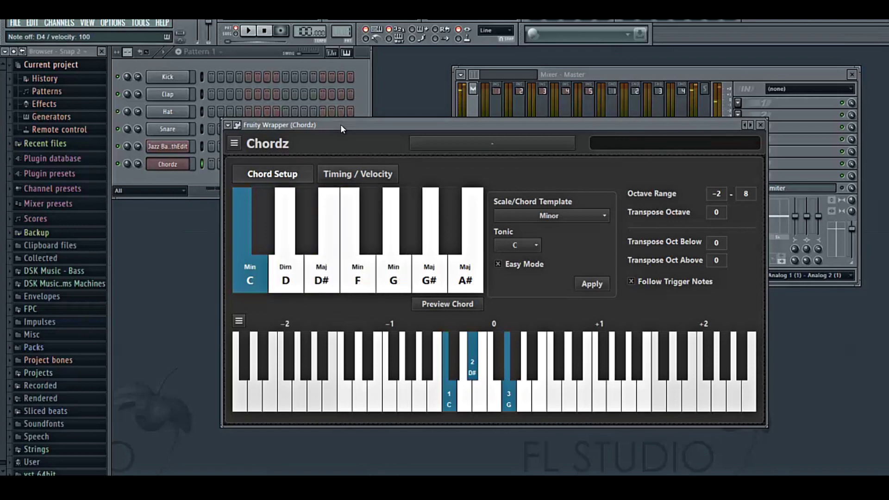
pyautogui.press('z')
pyautogui.press('z')
pyautogui.press('x')
pyautogui.press('c')
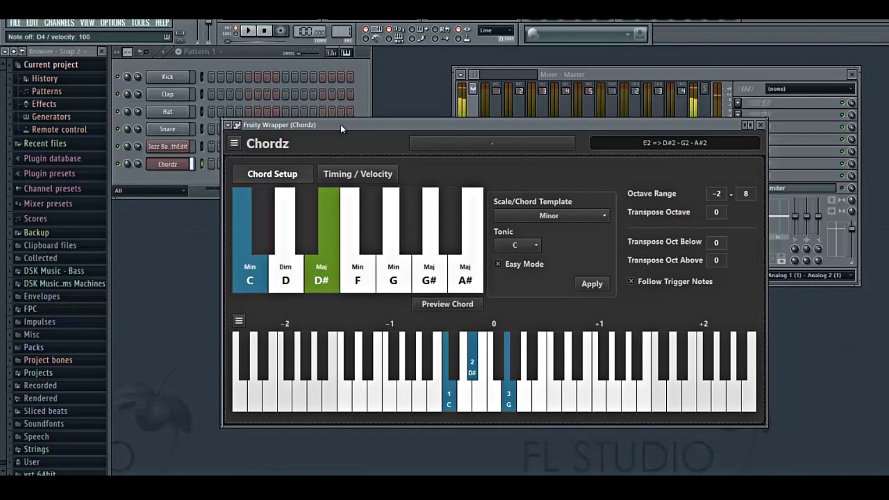
pyautogui.press('v')
pyautogui.press('b')
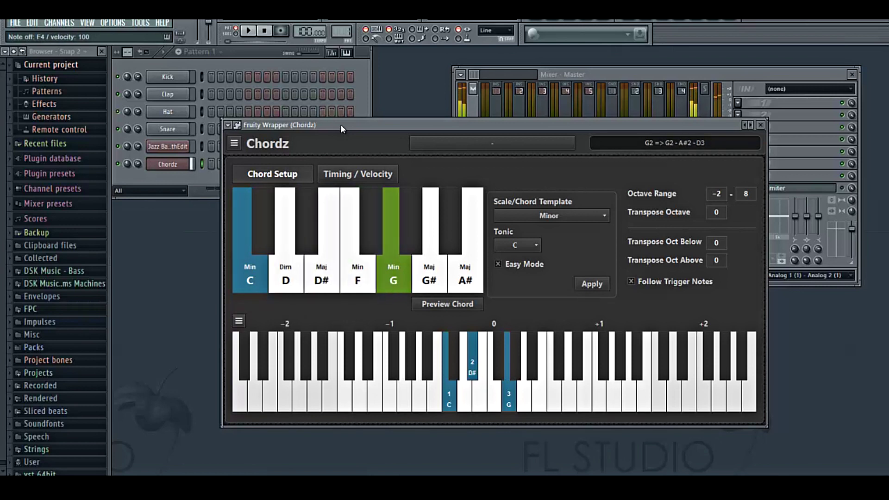
pyautogui.press('v')
pyautogui.press('z')
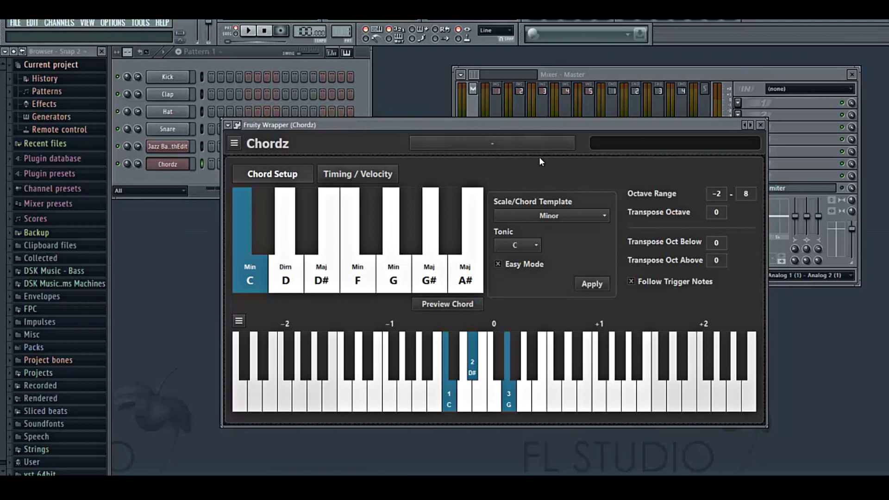
# Re-apply the Major template so the keys read C Maj, D Min through B Dim
pyautogui.click(565, 215)
pyautogui.click(543, 230)
pyautogui.click(592, 283)
pyautogui.click(469, 307)
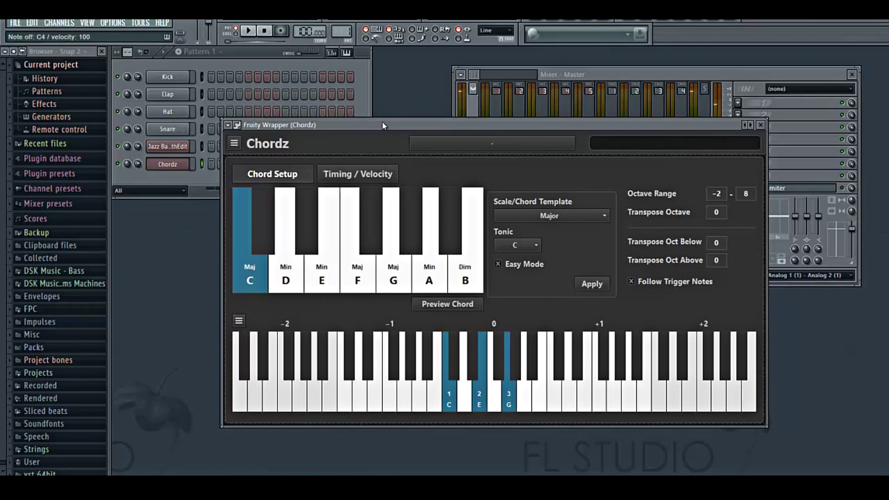
pyautogui.click(551, 216)
# Re-apply the Minor template on C (C Min, D Dim up to A# Maj) and nudge the Chordz window right
pyautogui.click(548, 245)
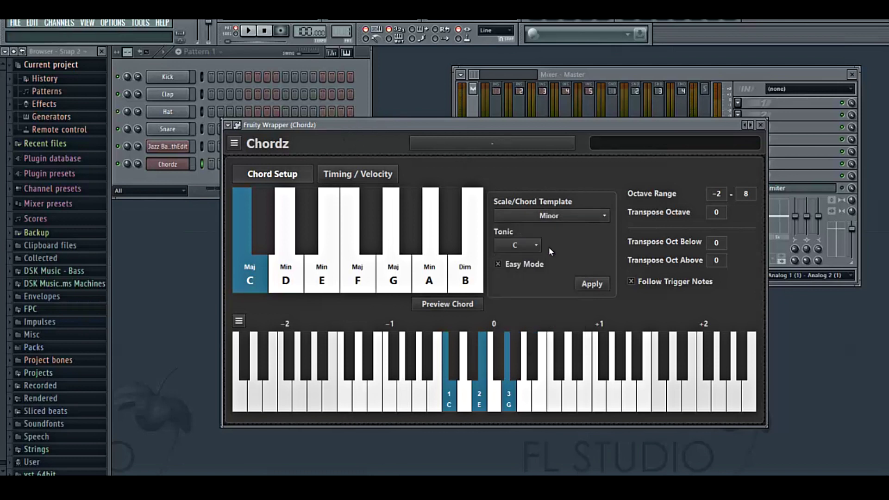
pyautogui.click(593, 287)
pyautogui.click(462, 316)
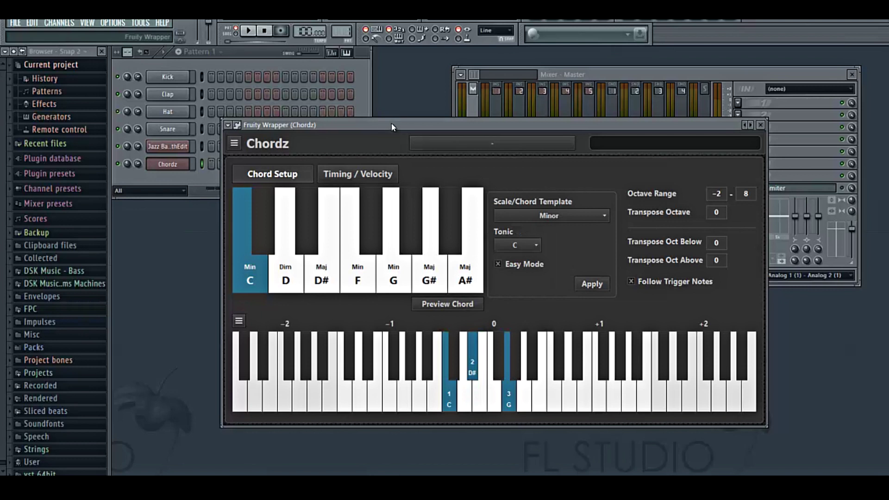
pyautogui.moveTo(392, 127); pyautogui.dragTo(405, 124)
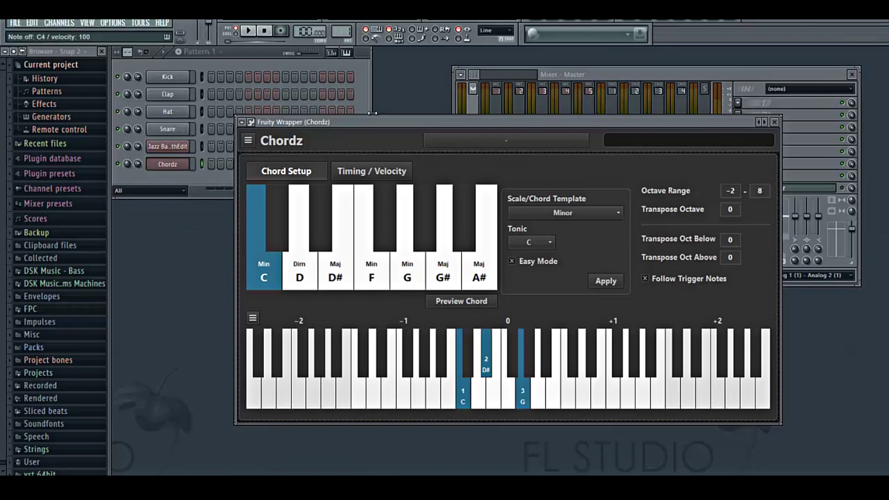
pyautogui.click(567, 211)
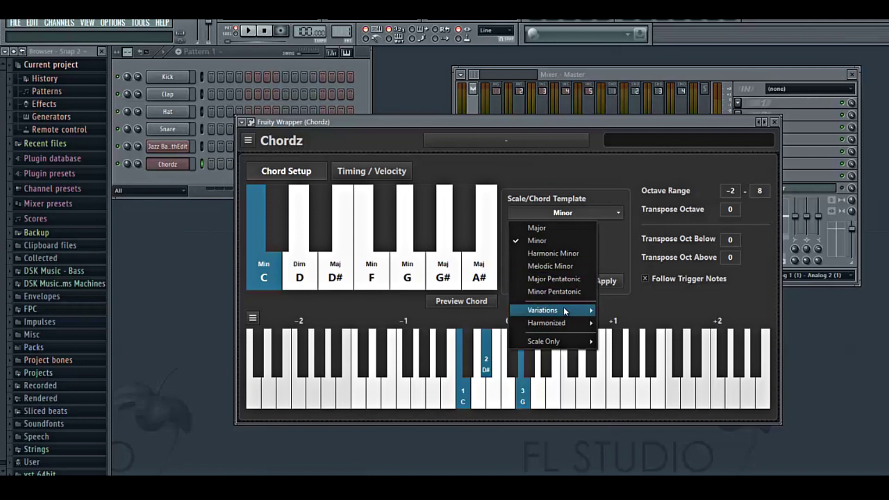
pyautogui.moveTo(586, 310)
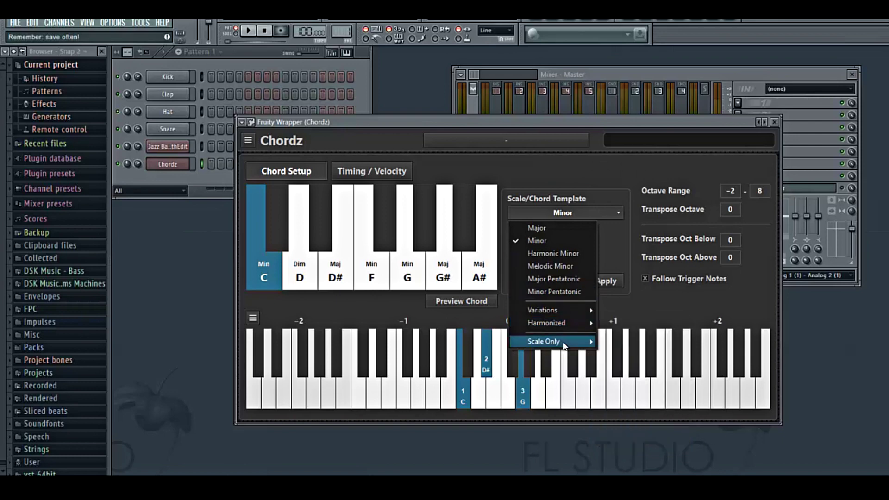
pyautogui.moveTo(567, 345)
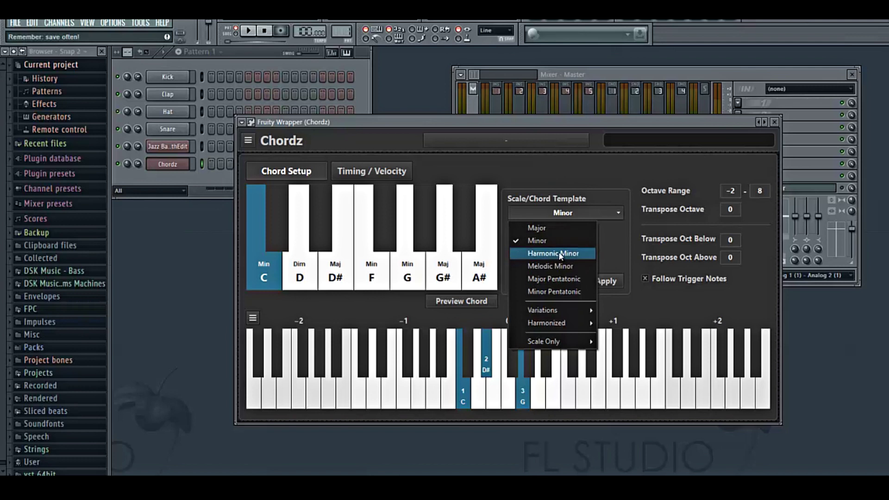
pyautogui.click(626, 180)
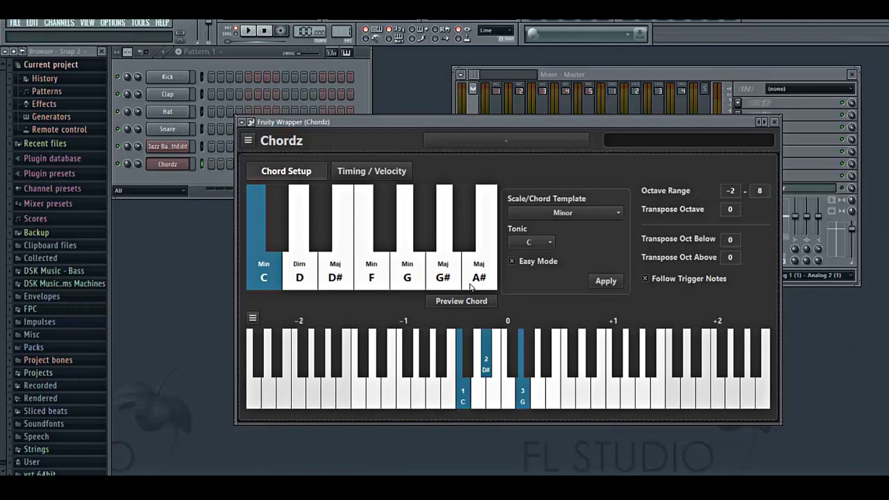
# Apply Scale Only: Chromatic on tonic C, mapping the keys to single notes C through B
pyautogui.click(580, 215)
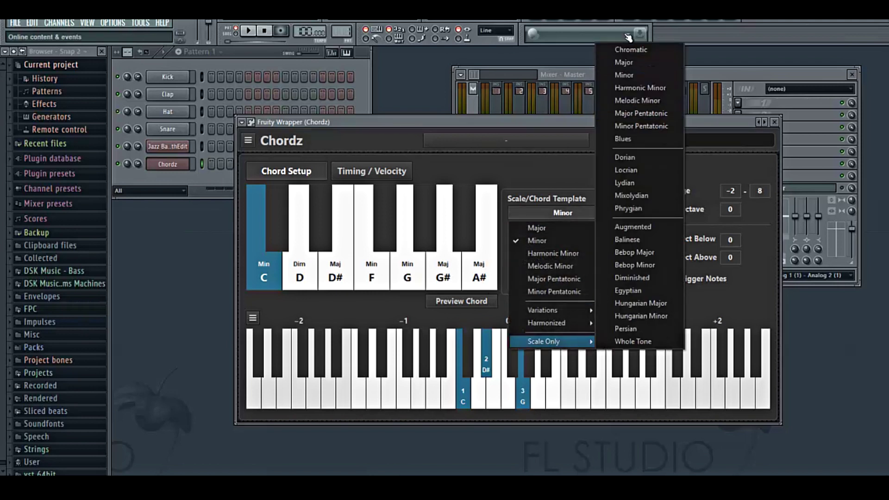
pyautogui.click(635, 51)
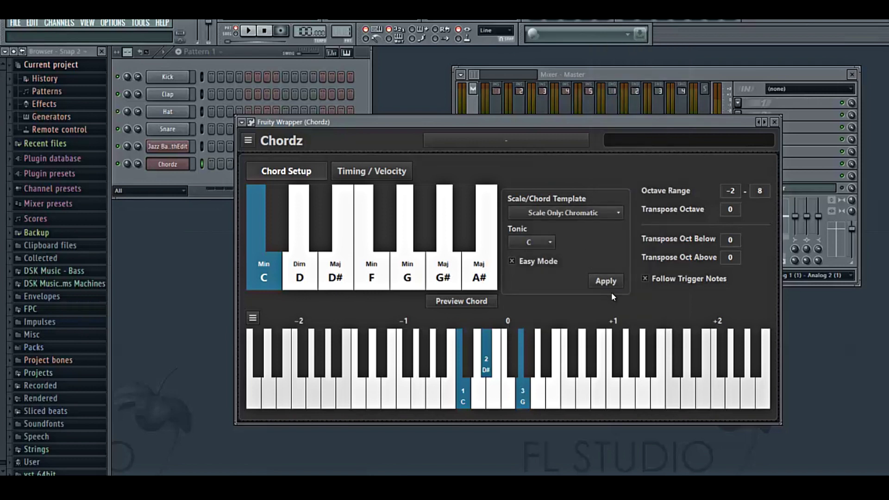
pyautogui.click(607, 282)
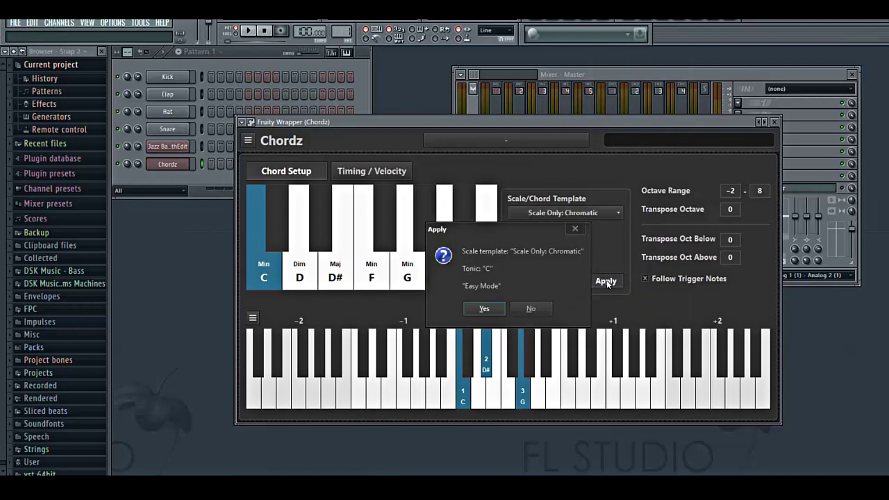
pyautogui.click(484, 307)
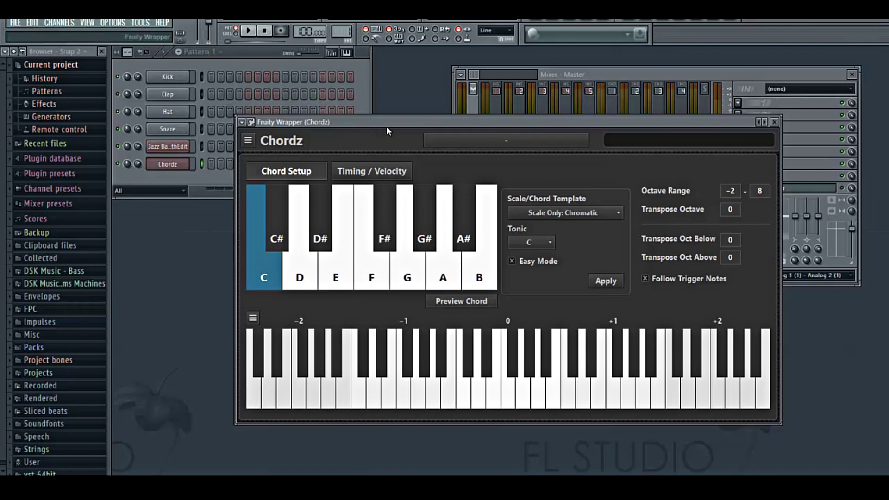
pyautogui.moveTo(387, 124); pyautogui.dragTo(441, 88)
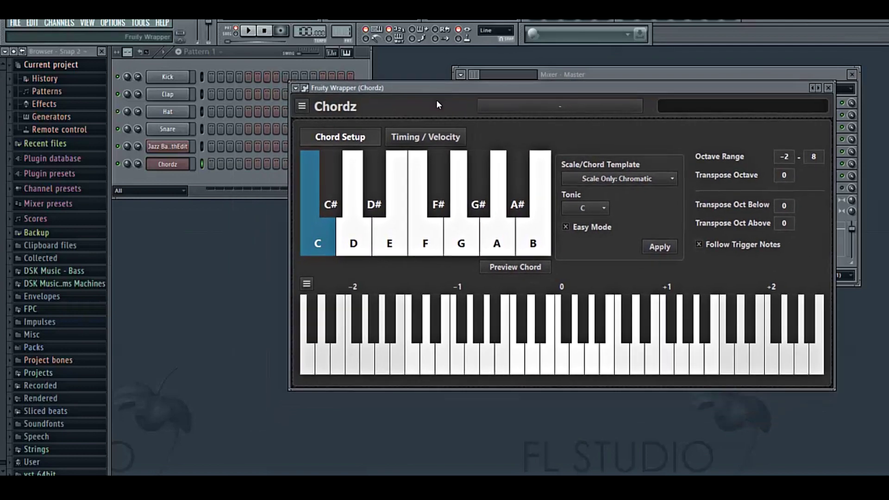
pyautogui.click(373, 204)
pyautogui.click(479, 212)
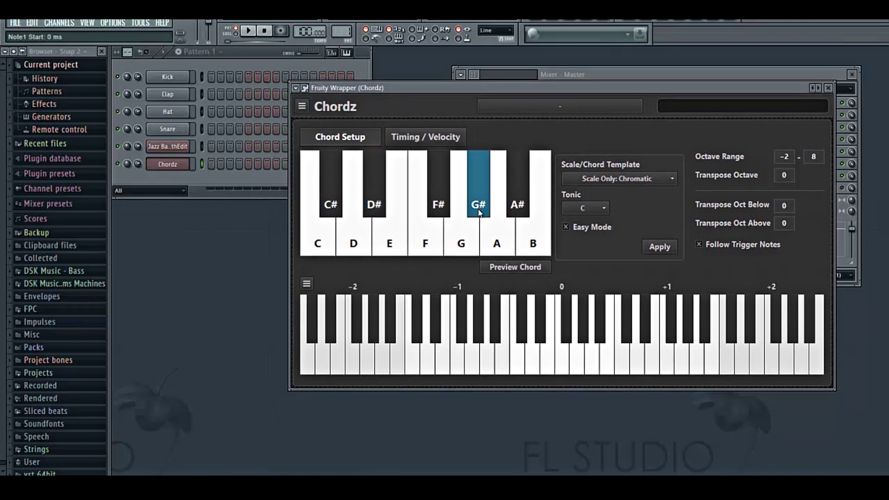
pyautogui.click(464, 247)
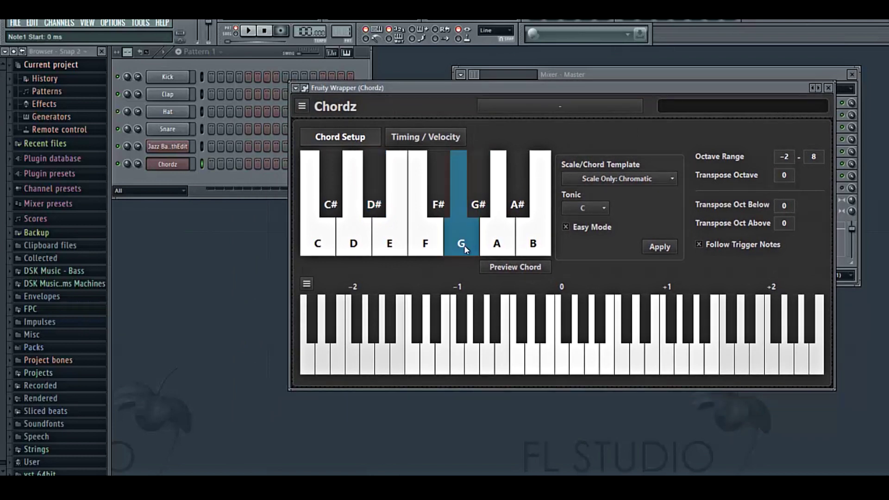
pyautogui.click(317, 250)
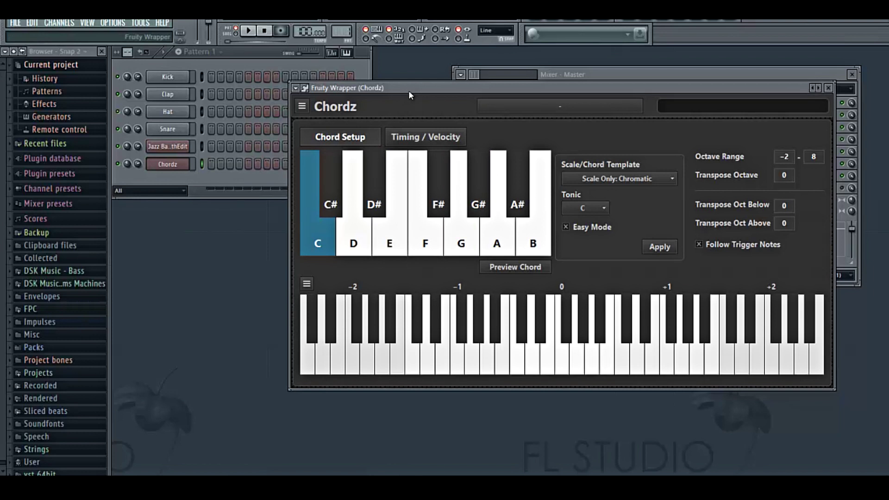
pyautogui.press('z')
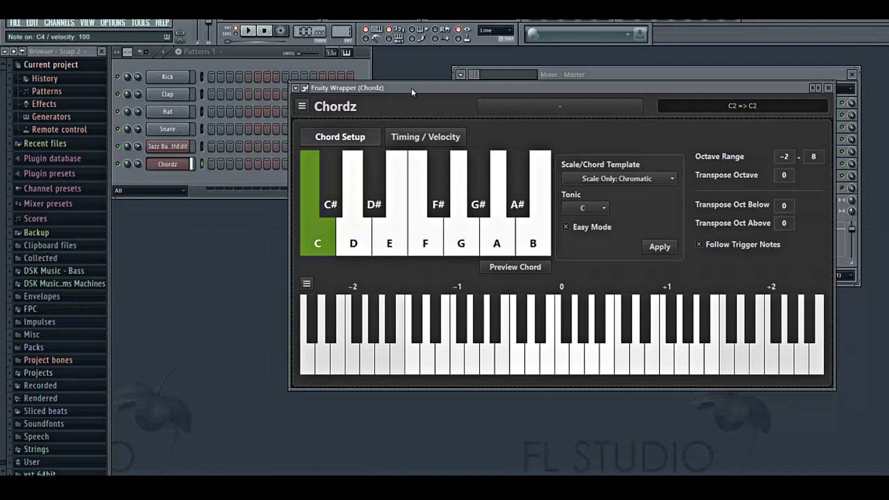
pyautogui.press('d')
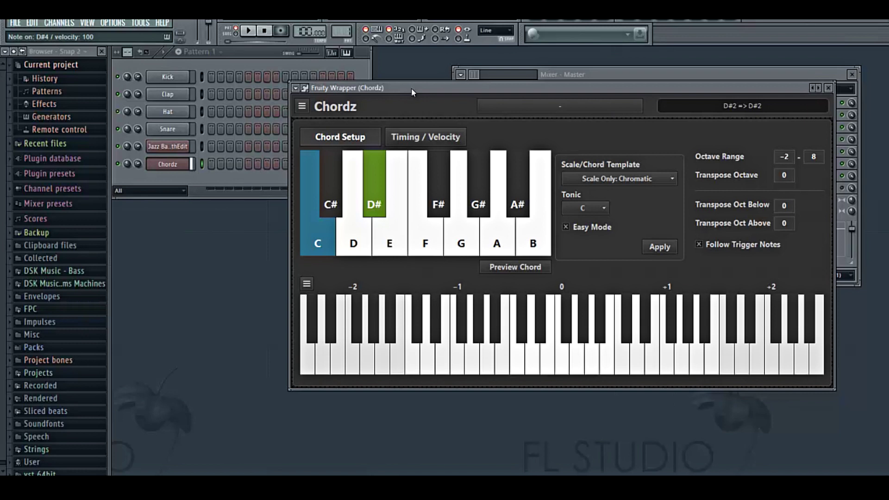
pyautogui.press('h')
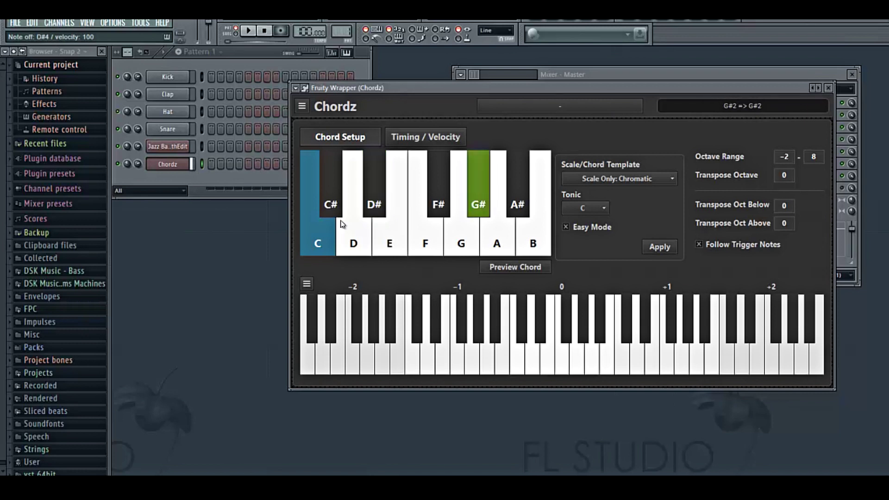
pyautogui.press('b')
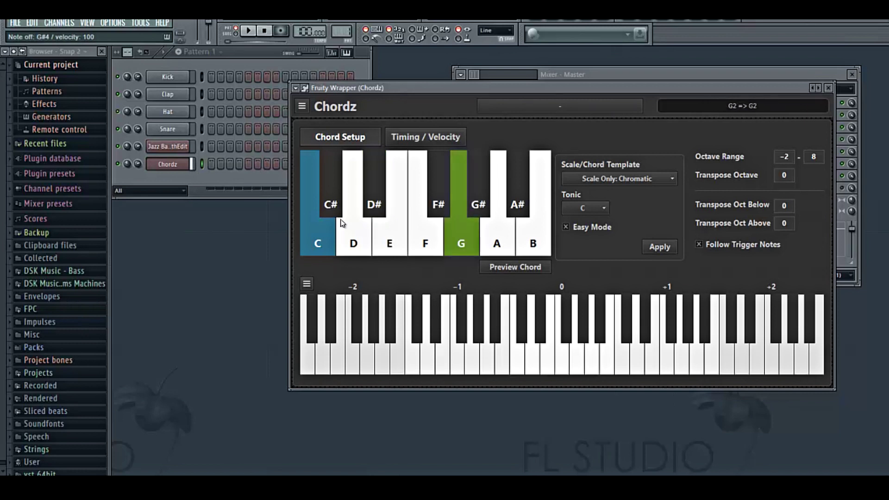
pyautogui.press('z')
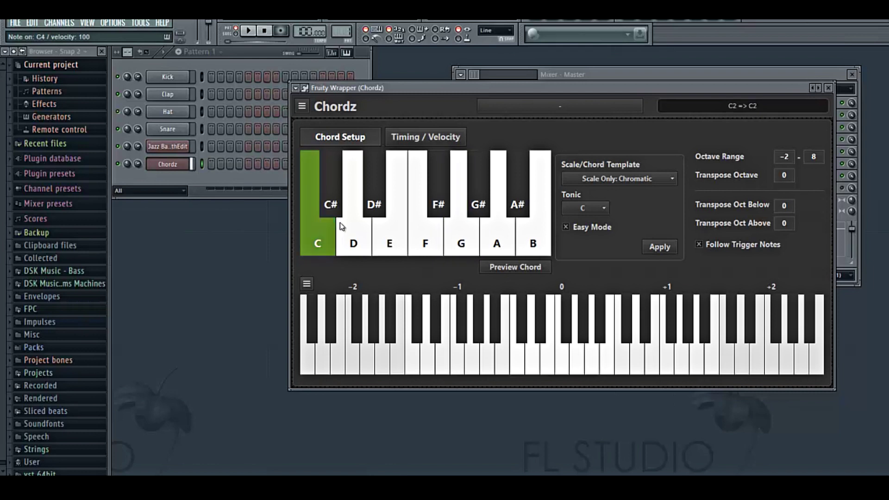
pyautogui.press('d')
pyautogui.press('h')
pyautogui.press('b')
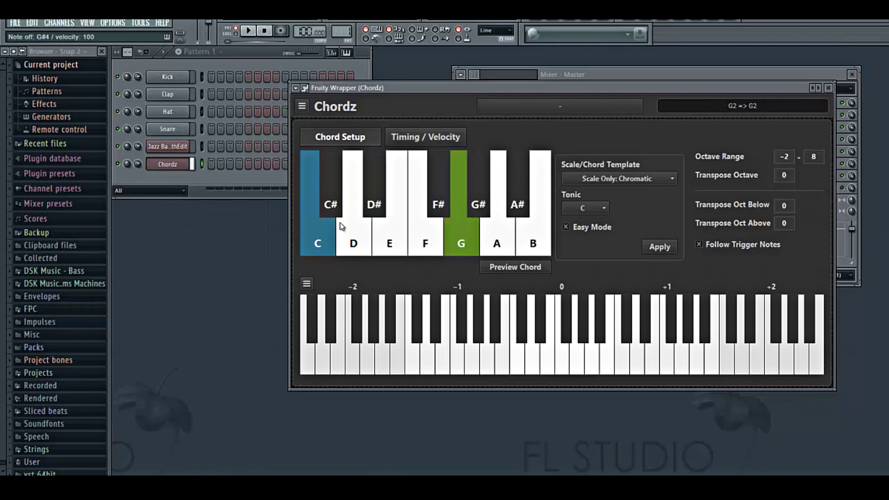
pyautogui.press('z')
pyautogui.press('d')
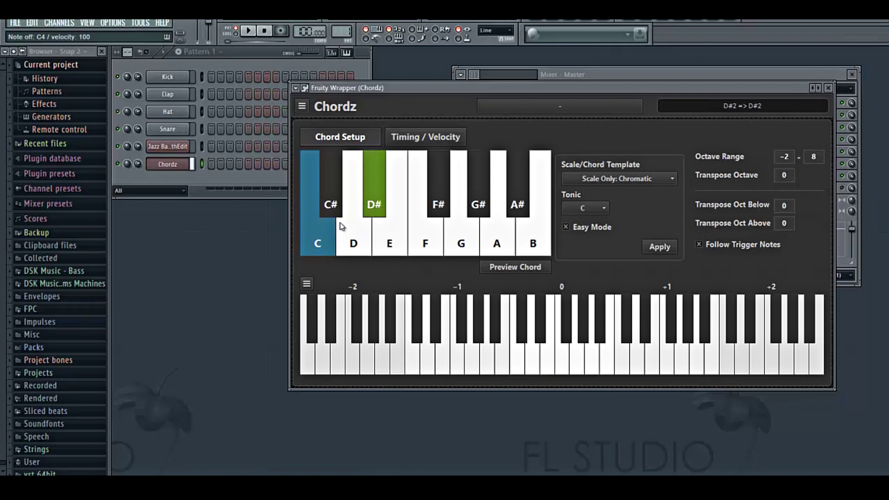
pyautogui.press('h')
pyautogui.press('b')
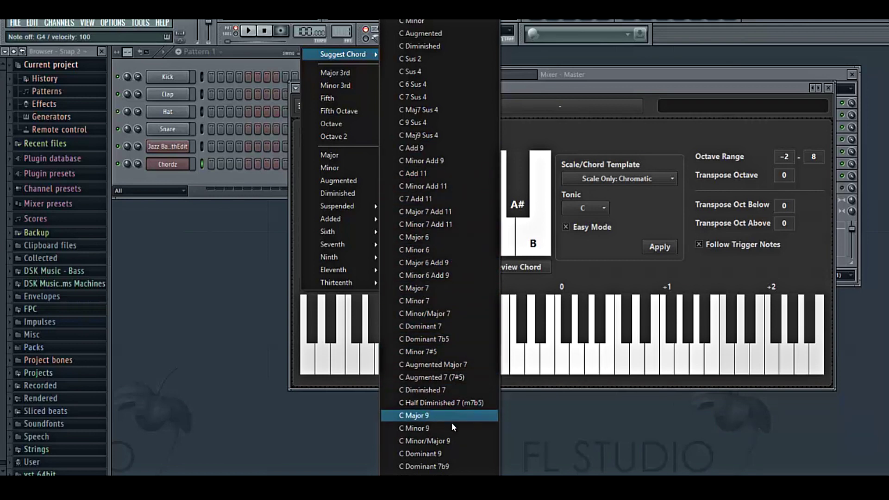
# Show the Suggest Chord submenu of C-based chords from the lower keyboard's menu
pyautogui.moveTo(440, 473)
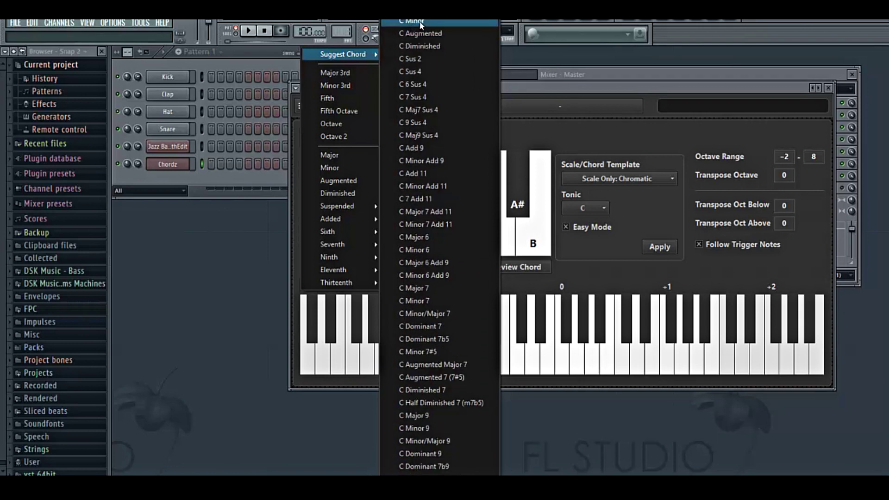
# Assign a C Minor chord to the C key and a Major chord to D#
pyautogui.click(421, 23)
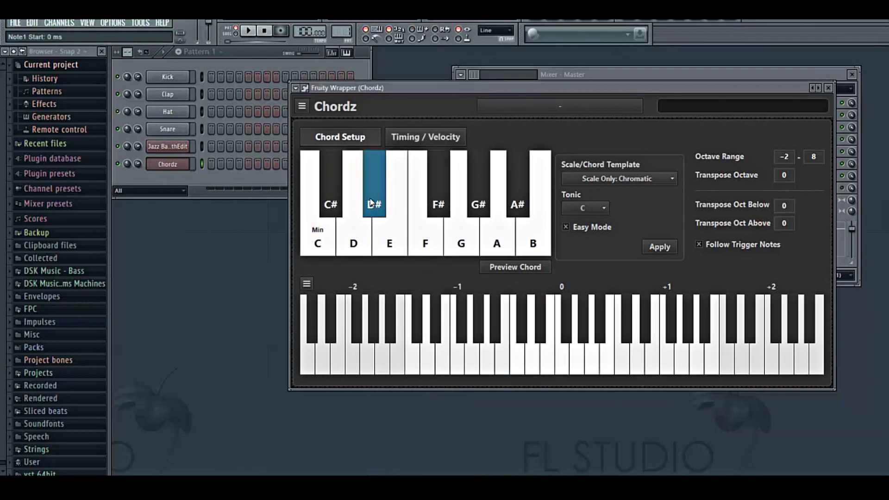
pyautogui.click(304, 287)
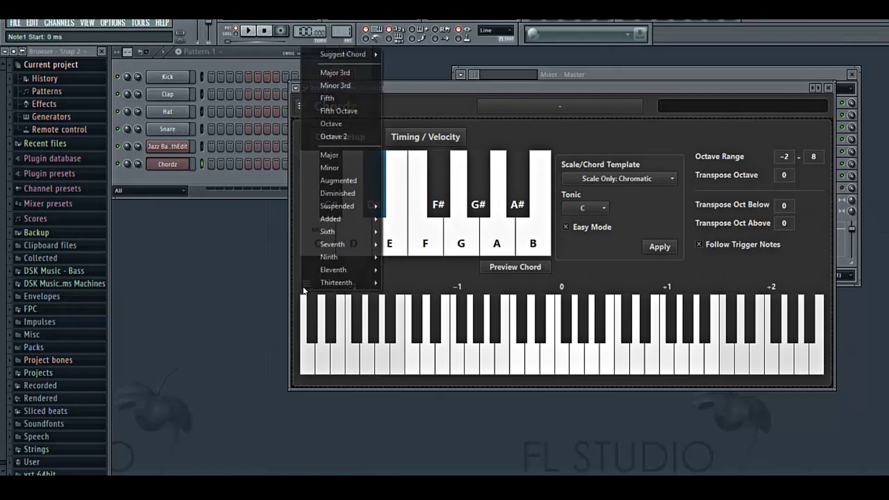
pyautogui.moveTo(373, 54)
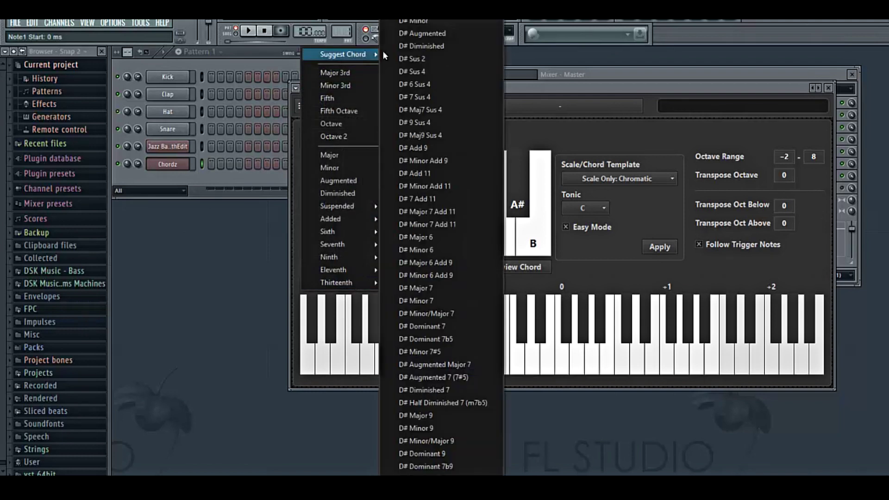
pyautogui.click(329, 155)
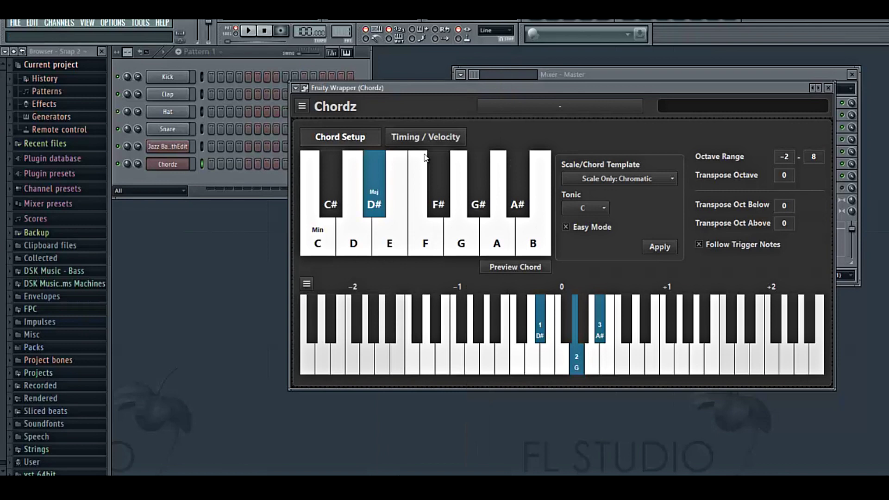
# Give the G# key a Major 3rd and the G key a G Major chord
pyautogui.click(480, 192)
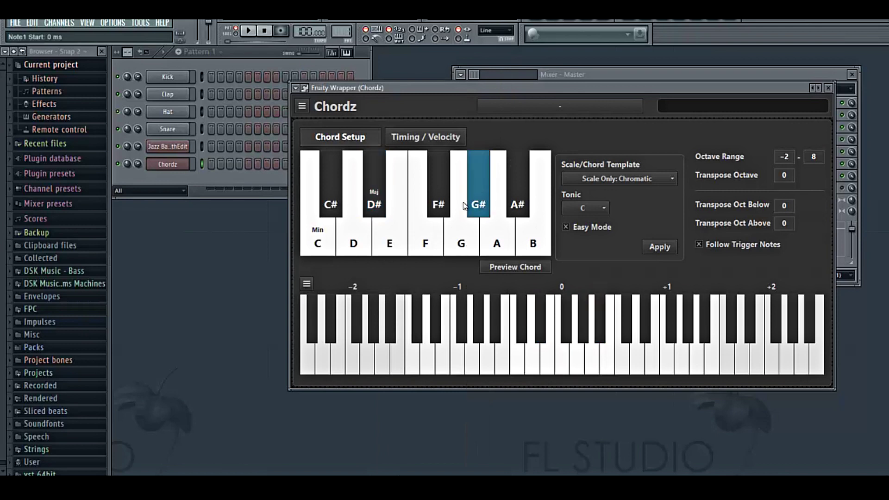
pyautogui.click(306, 283)
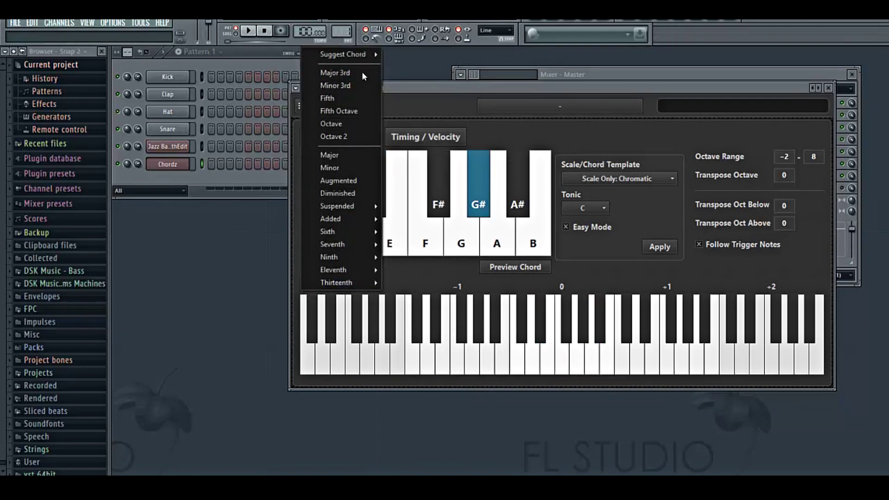
pyautogui.click(346, 74)
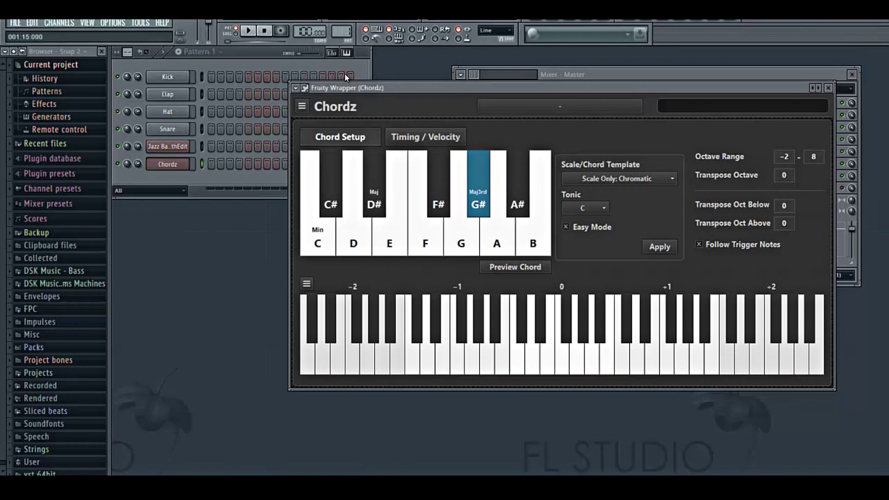
pyautogui.click(464, 238)
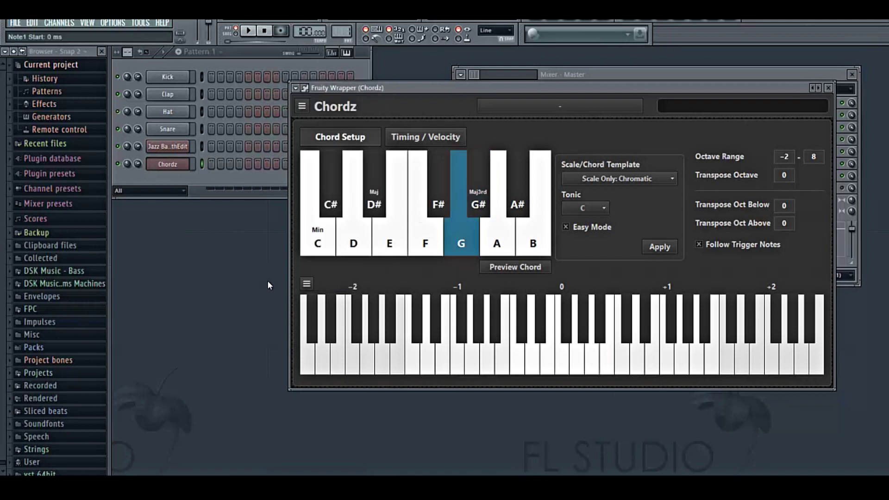
pyautogui.click(305, 283)
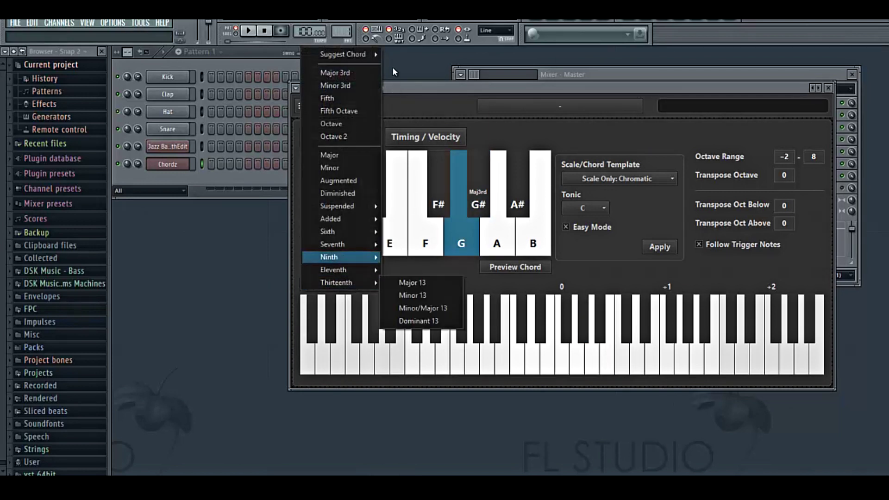
pyautogui.moveTo(358, 58)
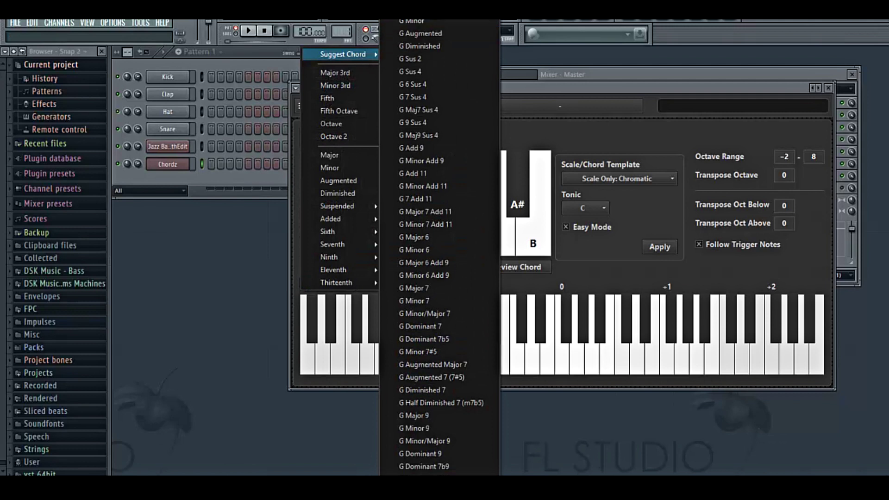
pyautogui.click(329, 155)
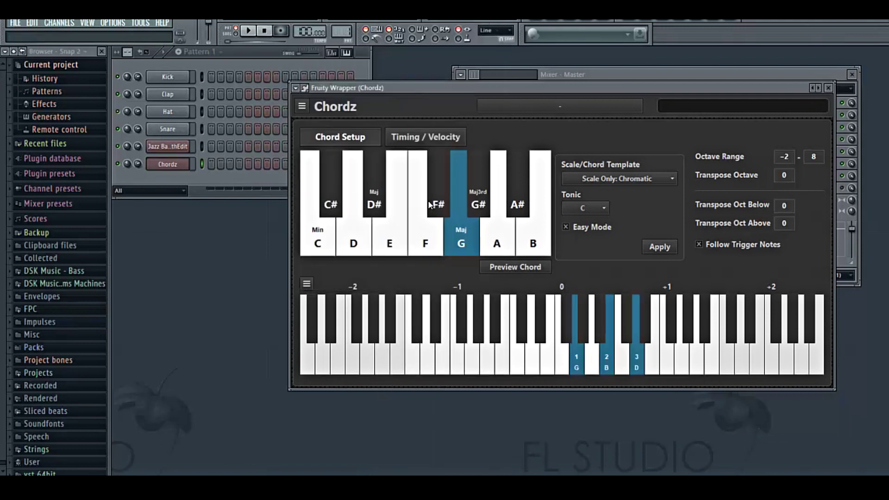
# Check the C, D#, G# and G chord mappings, then bring up the Jazz Baby piano
pyautogui.click(317, 241)
pyautogui.click(368, 207)
pyautogui.click(472, 207)
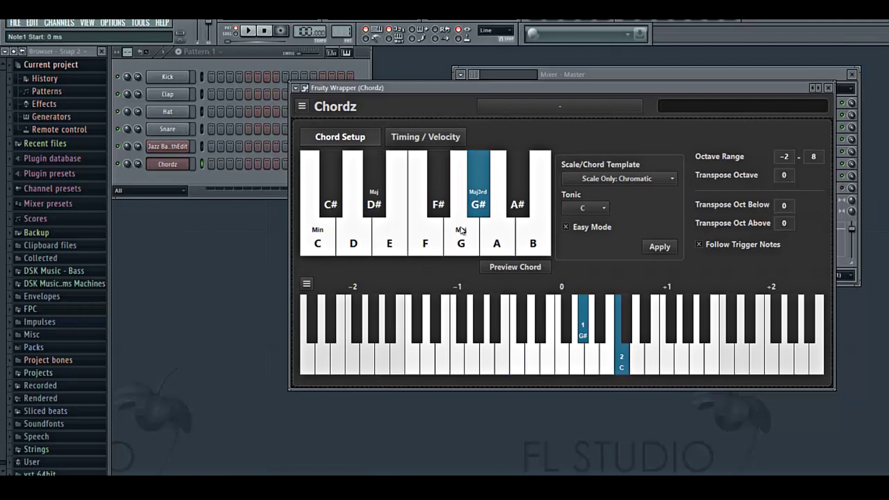
pyautogui.click(461, 245)
pyautogui.click(176, 147)
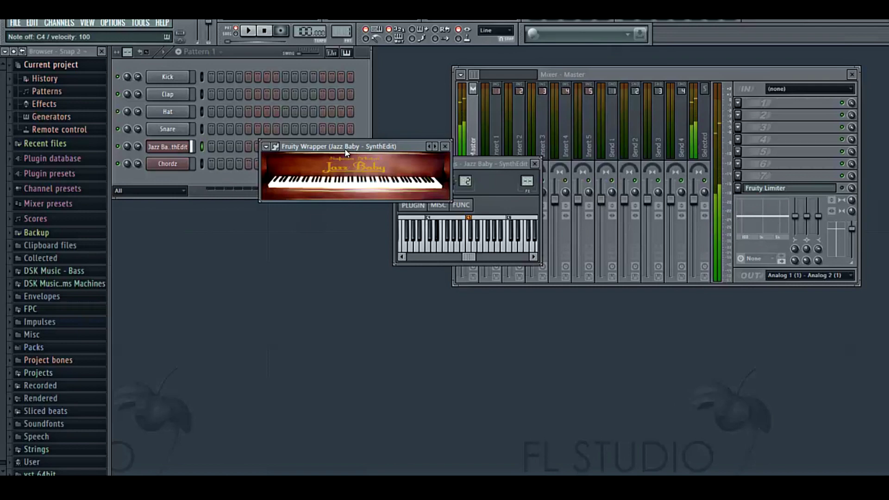
# Reopen Chordz, nudge it higher, and play C, D#, G#, G twice to hear the major triads
pyautogui.click(176, 165)
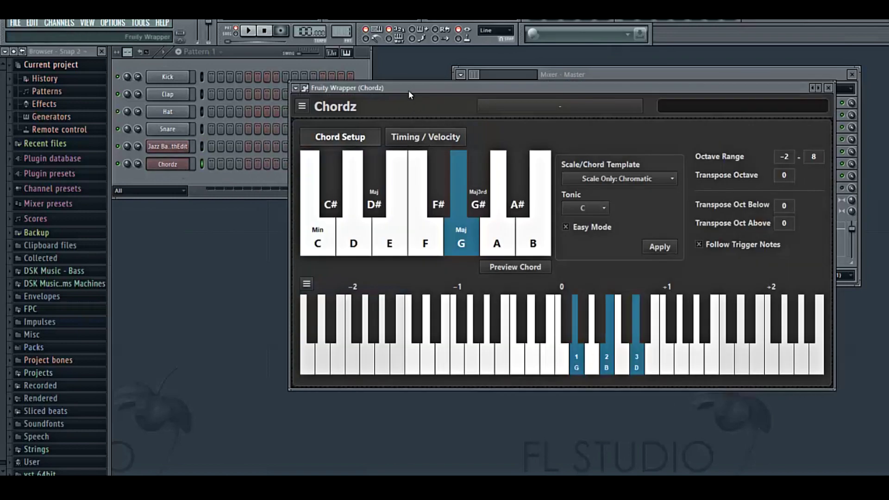
pyautogui.moveTo(408, 91); pyautogui.dragTo(411, 74)
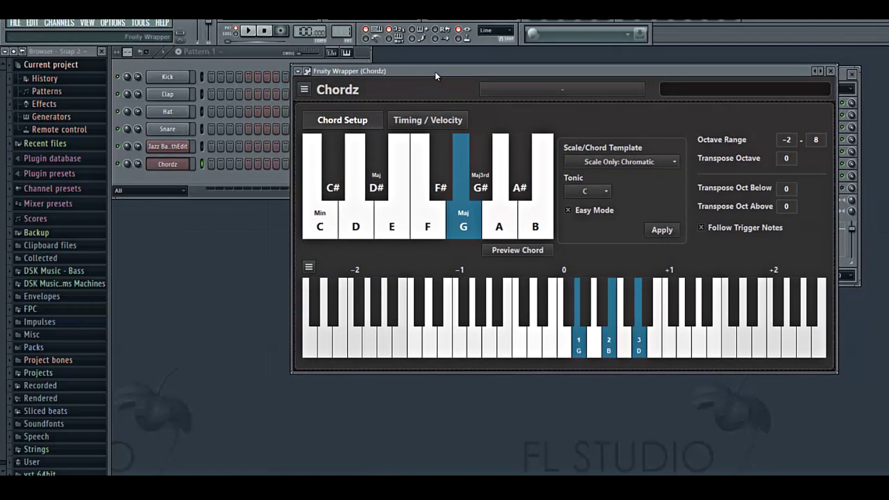
pyautogui.press('z')
pyautogui.press('d')
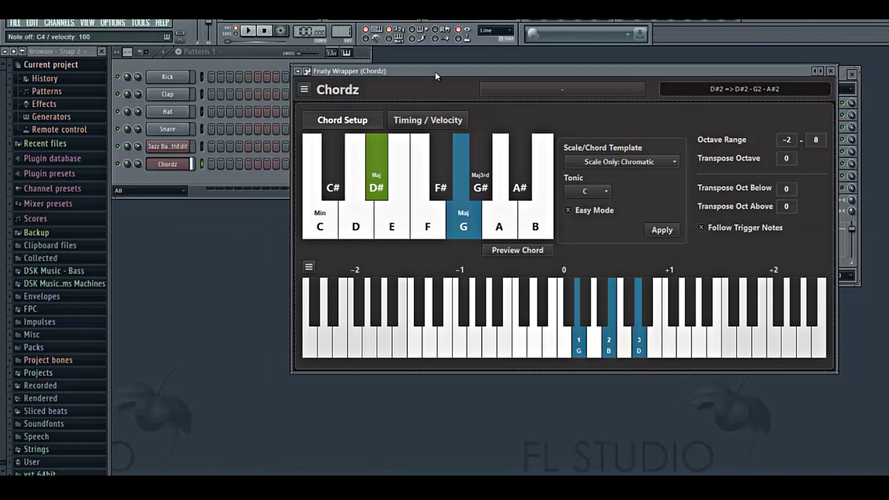
pyautogui.press('h')
pyautogui.press('b')
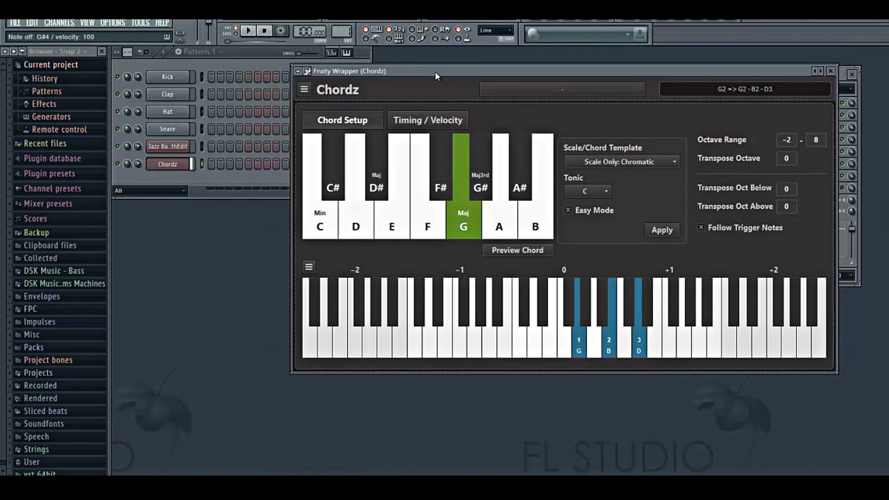
pyautogui.press('z')
pyautogui.press('d')
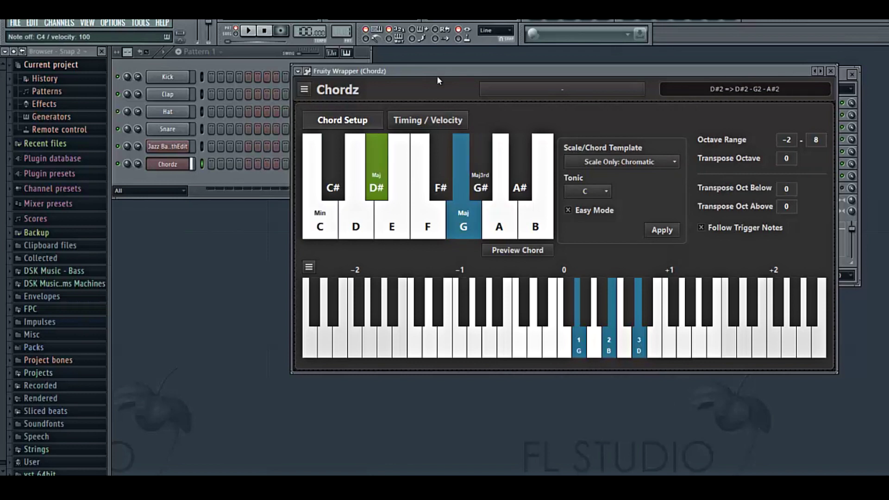
pyautogui.press('h')
pyautogui.press('b')
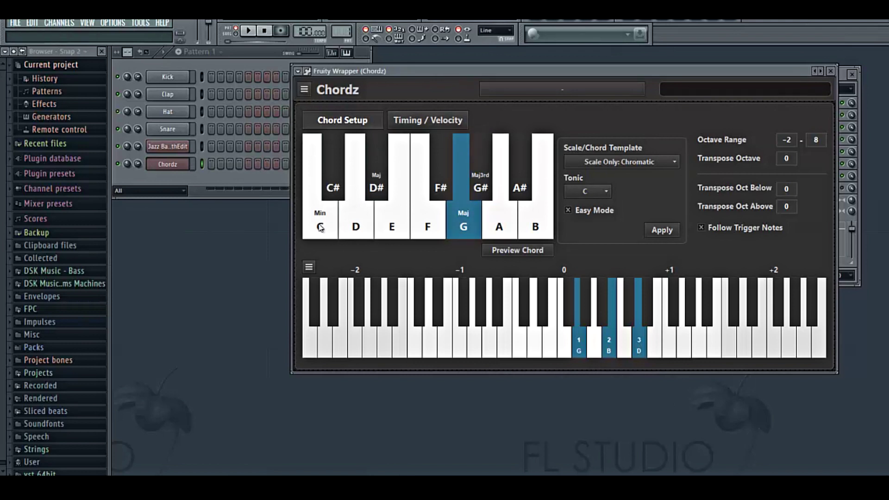
# Browse the G key's suggested chords while keeping its G Maj (G-B-D) chord
pyautogui.click(312, 268)
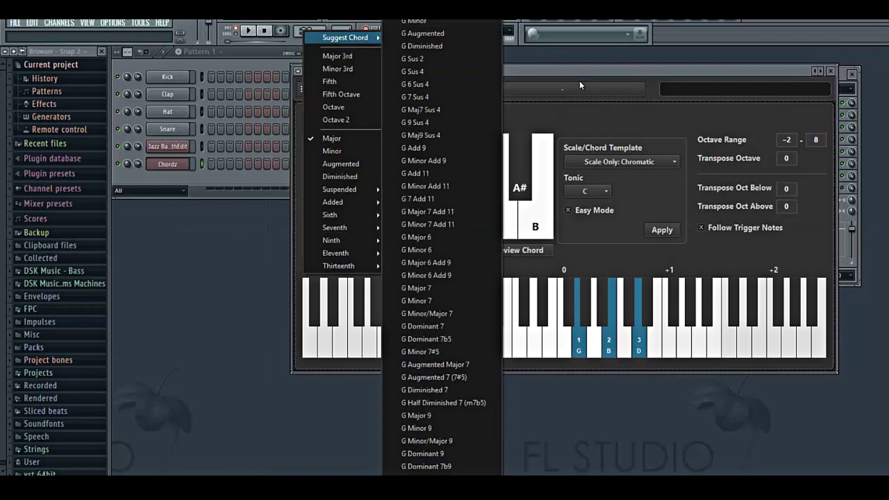
pyautogui.click(581, 71)
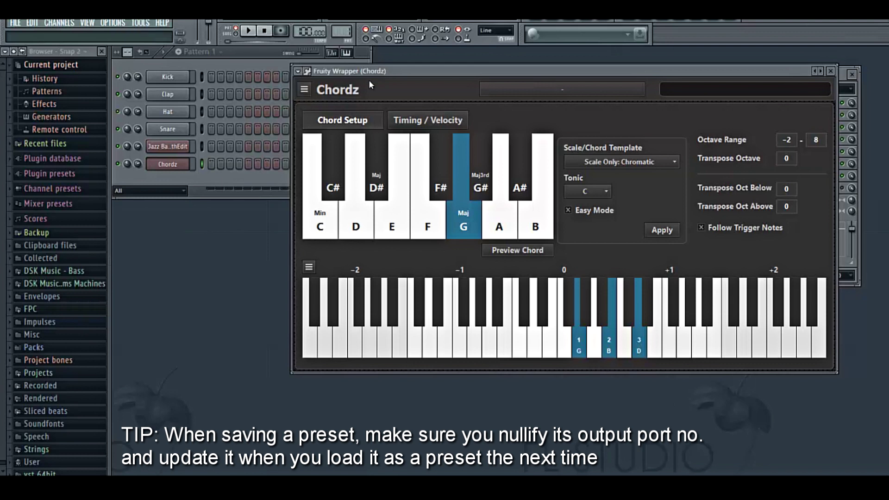
# Set the Chordz wrapper's MIDI output port to none (---)
pyautogui.click(307, 72)
pyautogui.moveTo(422, 158); pyautogui.dragTo(440, 226)
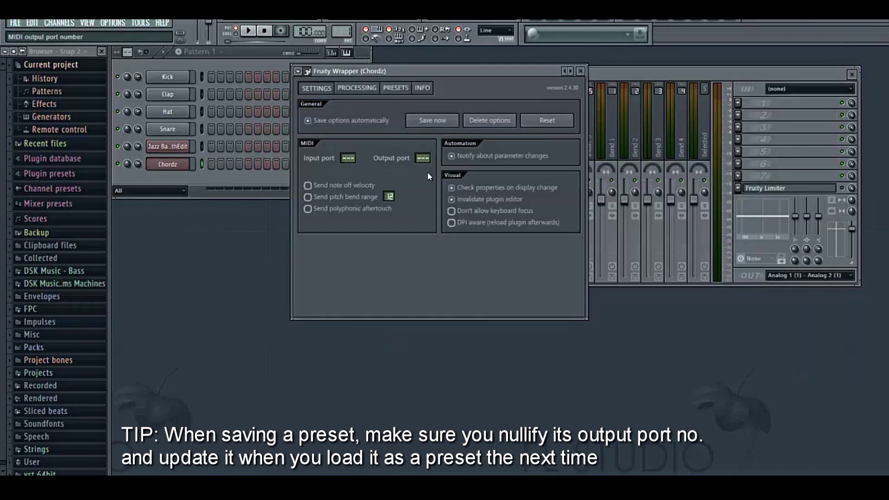
pyautogui.click(306, 71)
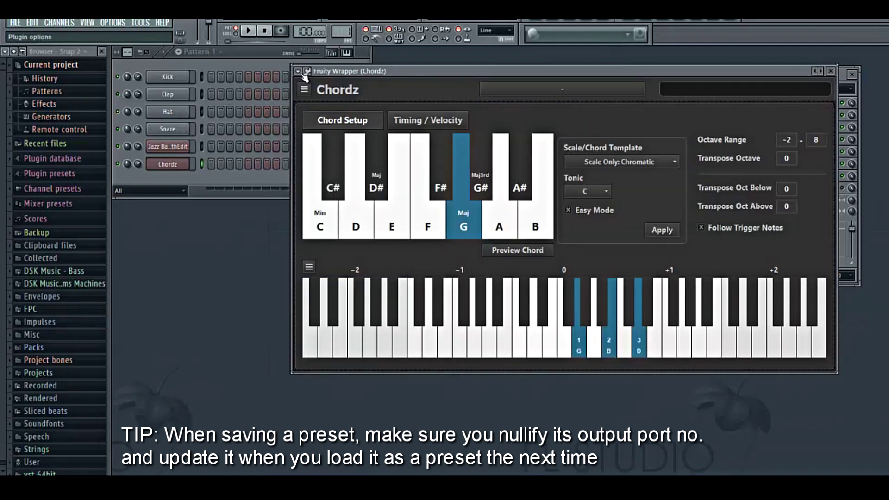
# Save the chord setup as a Chordz preset named 'DEMO CHORDZ PRESET 001'
pyautogui.click(298, 72)
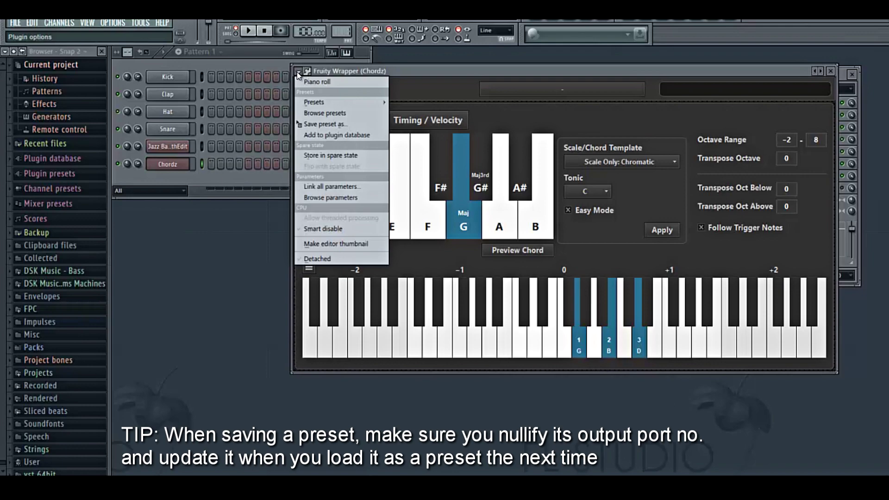
pyautogui.click(314, 125)
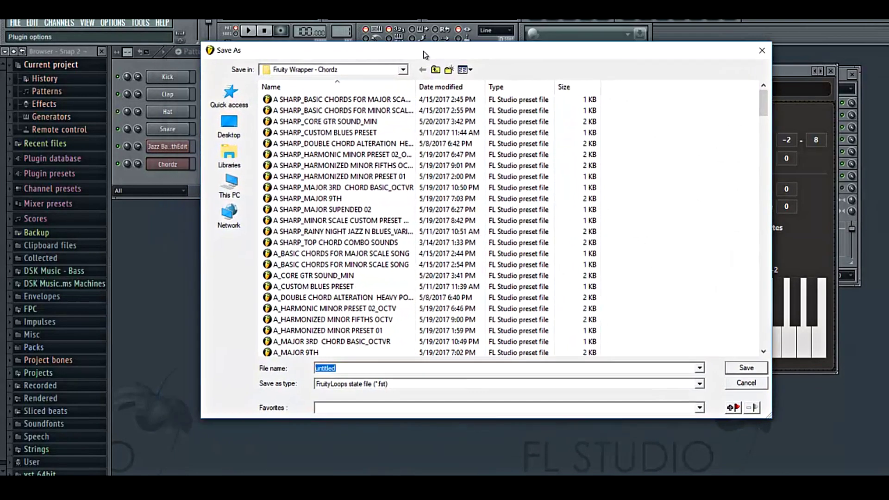
pyautogui.moveTo(423, 53); pyautogui.dragTo(426, 51)
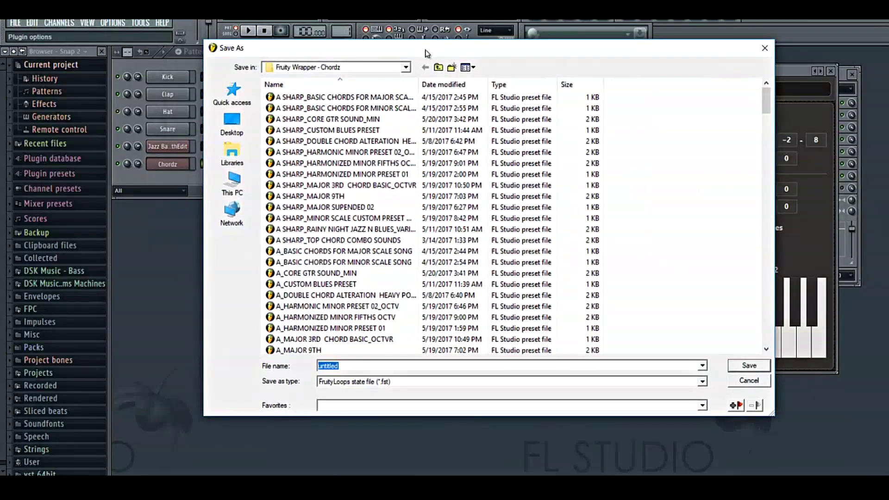
pyautogui.write('D')
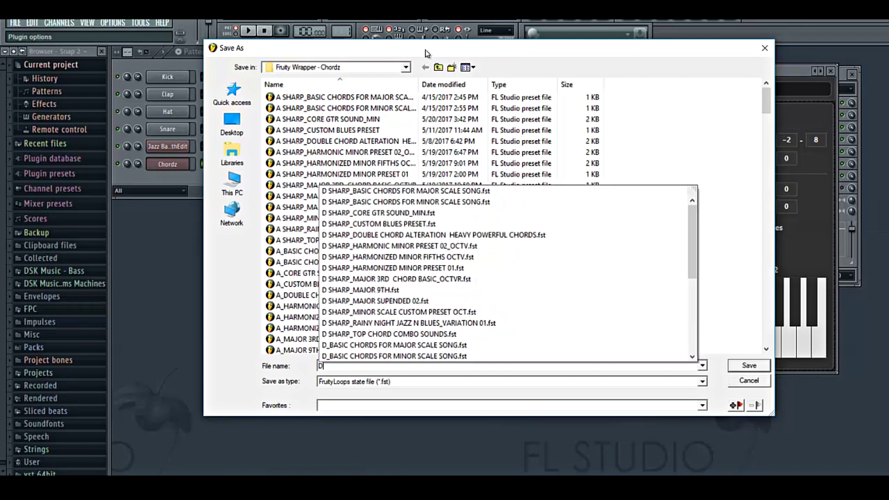
pyautogui.write('EMO CHOR')
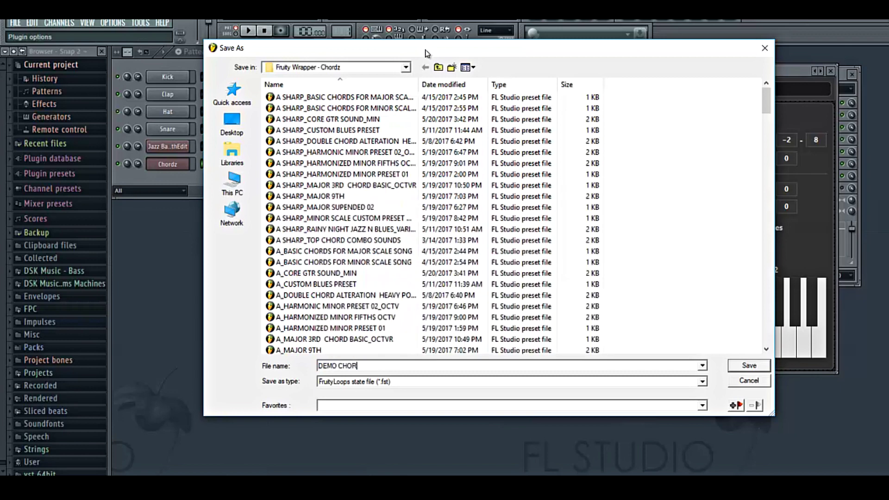
pyautogui.write('DZ PRESET 001')
pyautogui.press('Return')
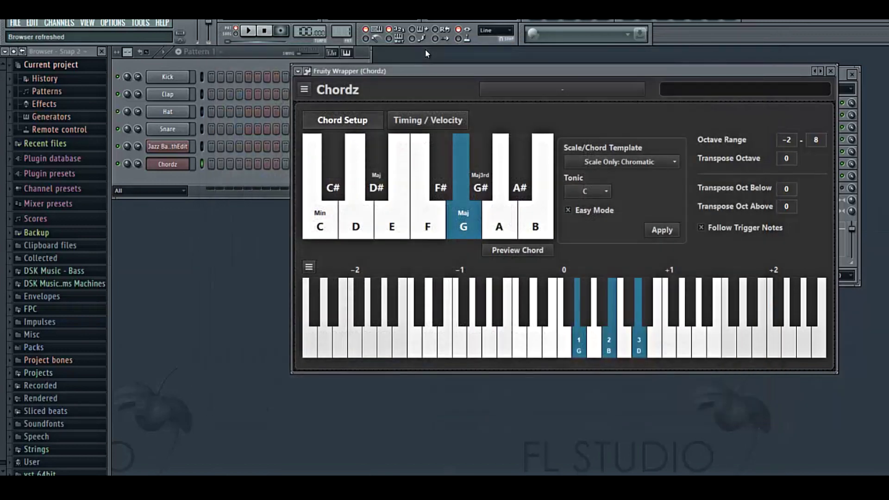
# Delete the Chordz channel and add a fresh Chordz32 channel
pyautogui.rightClick(175, 168)
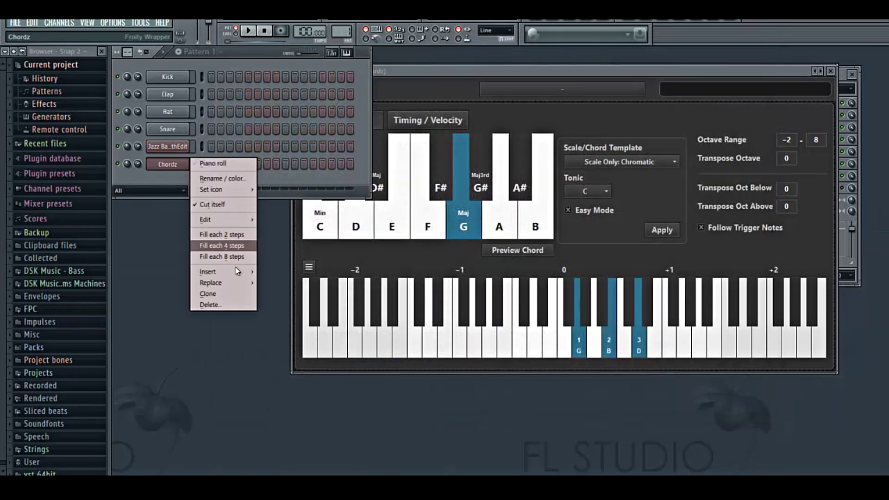
pyautogui.click(242, 306)
pyautogui.click(500, 276)
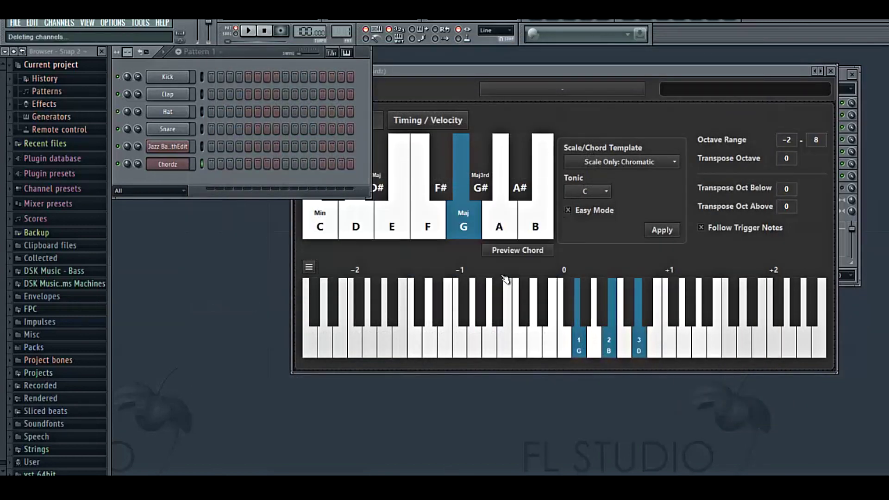
pyautogui.click(57, 22)
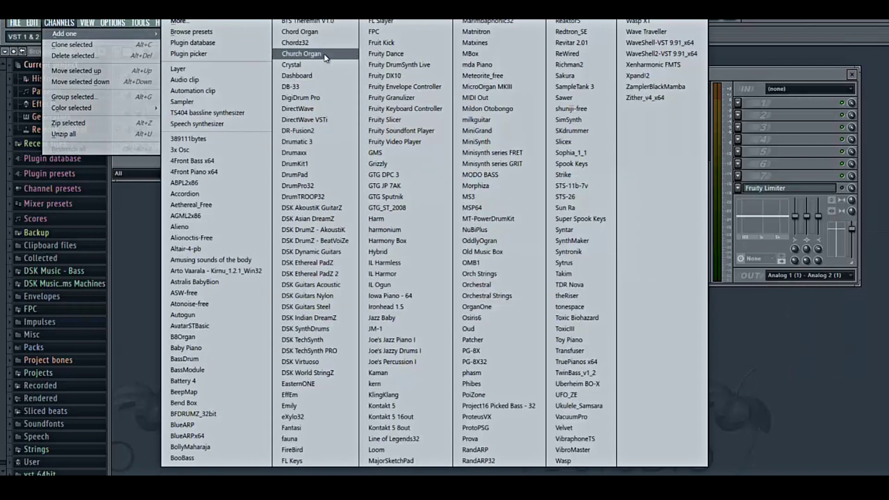
pyautogui.click(303, 43)
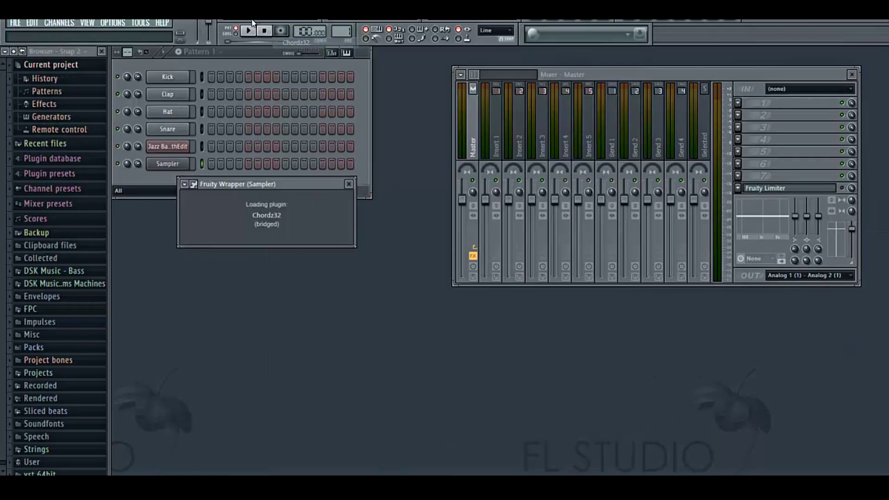
pyautogui.moveTo(215, 183); pyautogui.dragTo(256, 76)
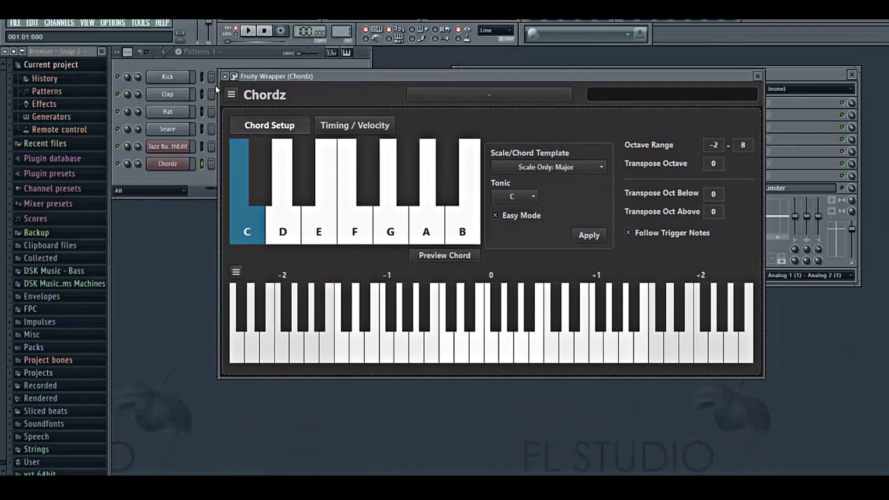
# Load DEMO CHORDZ PRESET 001 into the new Chordz from its preset list
pyautogui.click(226, 78)
pyautogui.click(252, 107)
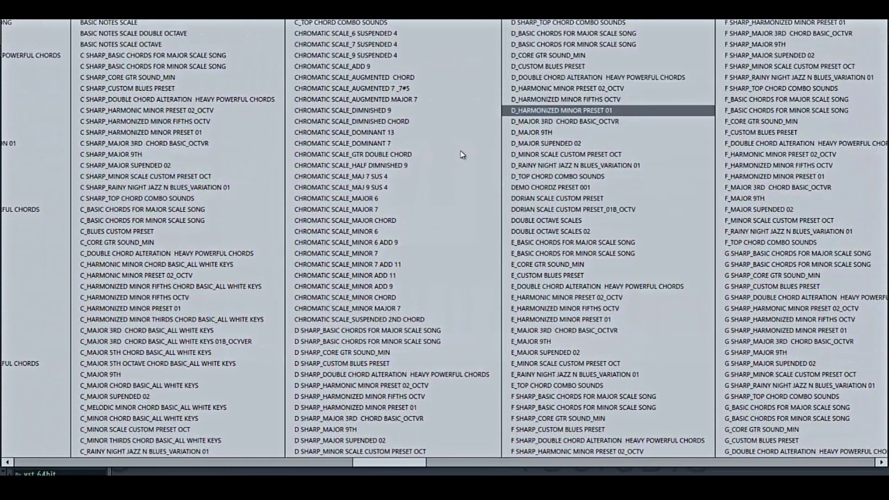
pyautogui.scroll(-4, 381, 308)
pyautogui.scroll(-3, 382, 309)
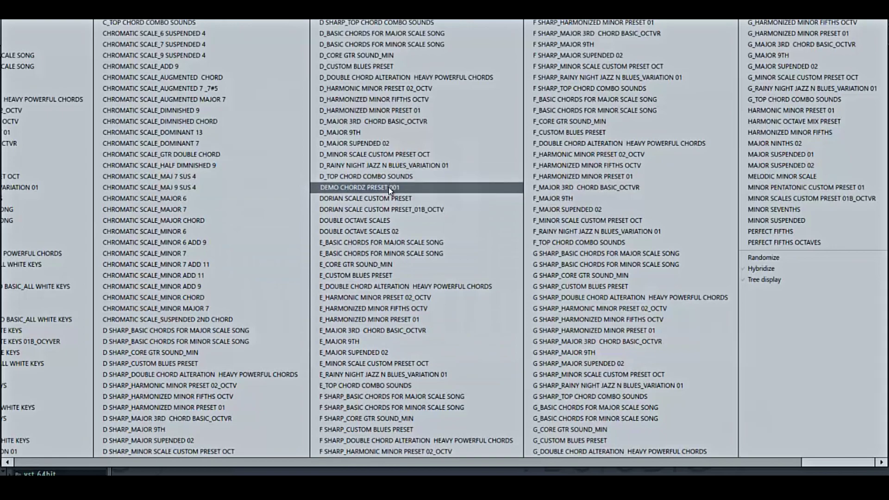
pyautogui.click(388, 187)
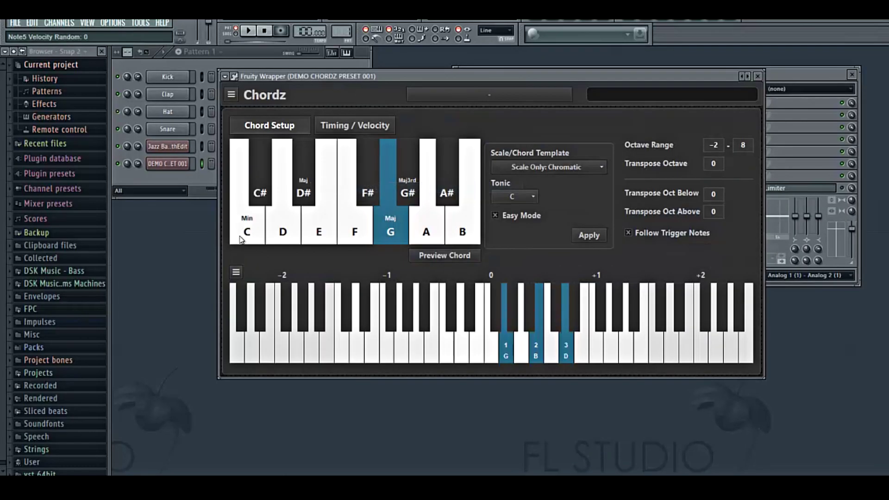
# Inspect the C, D# and G chord mappings and set the MIDI output port to 2
pyautogui.click(241, 239)
pyautogui.click(311, 199)
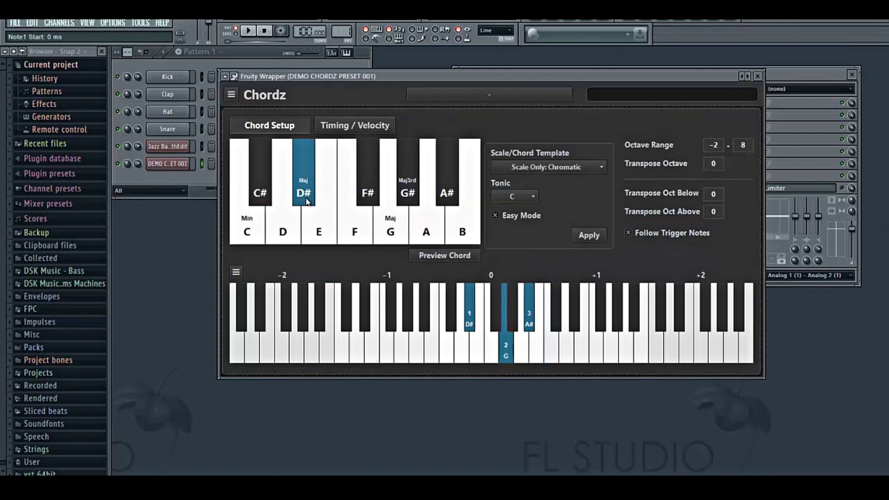
pyautogui.click(383, 234)
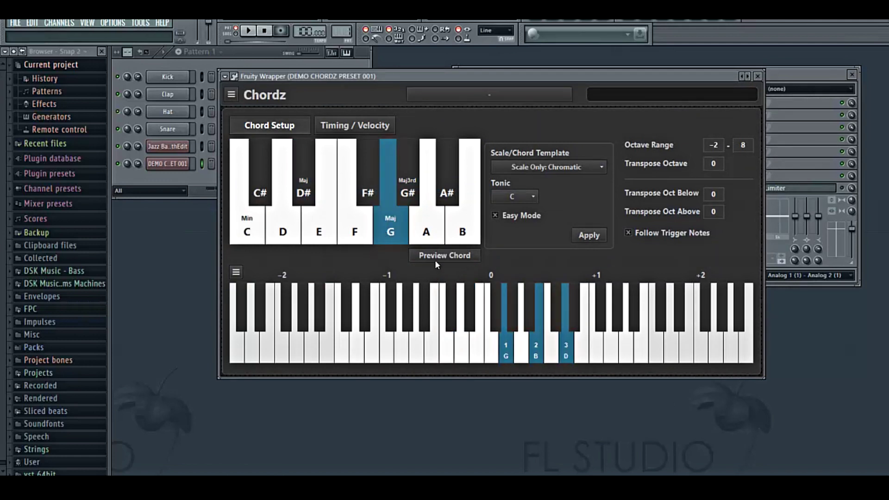
pyautogui.click(234, 76)
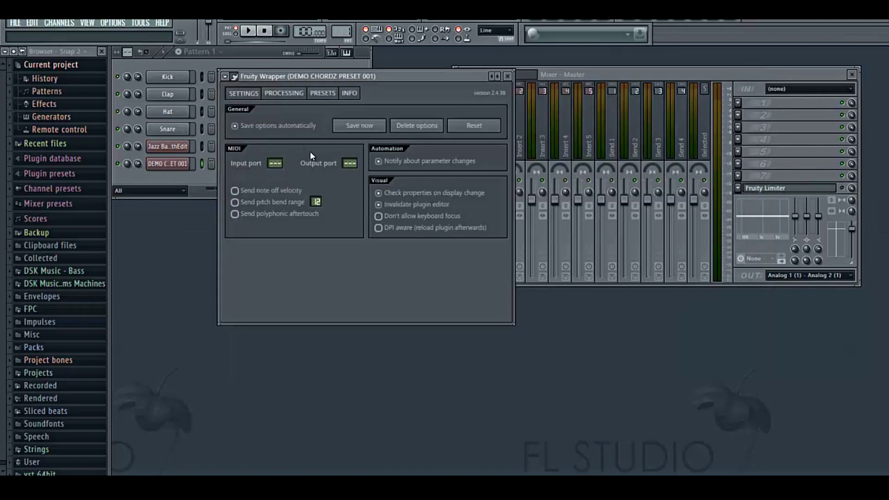
pyautogui.moveTo(350, 166); pyautogui.dragTo(352, 150)
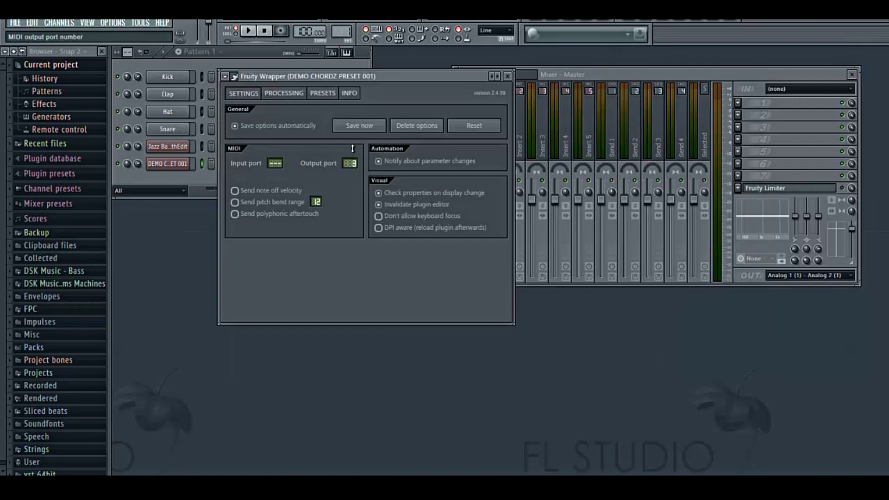
pyautogui.click(234, 76)
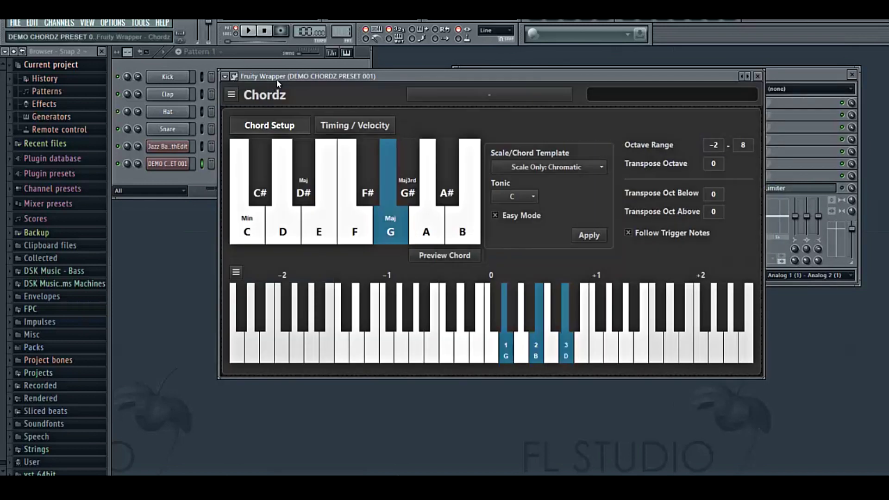
# Play C, D#, G# and G twice to hear the reloaded preset's chords
pyautogui.press('z')
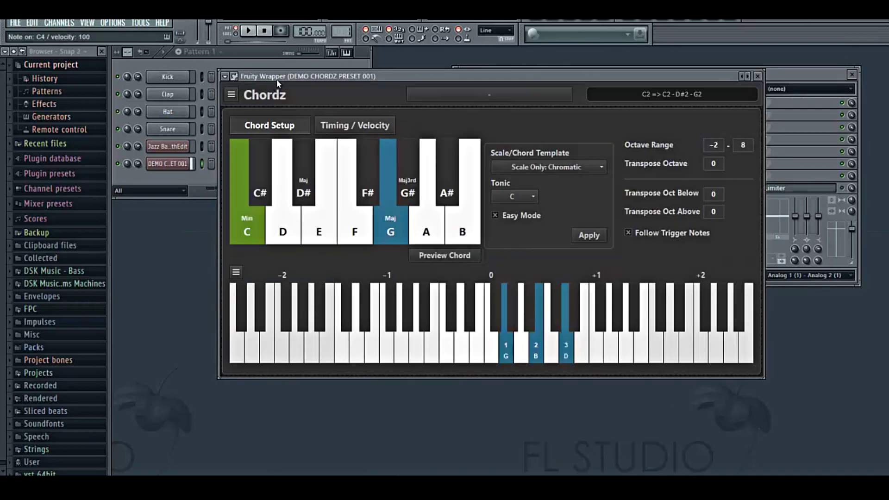
pyautogui.press('d')
pyautogui.press('h')
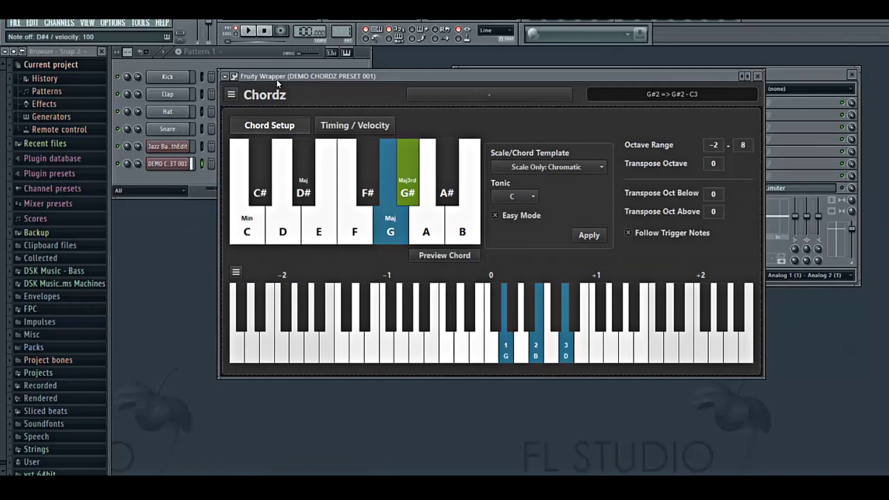
pyautogui.press('b')
pyautogui.press('z')
pyautogui.press('d')
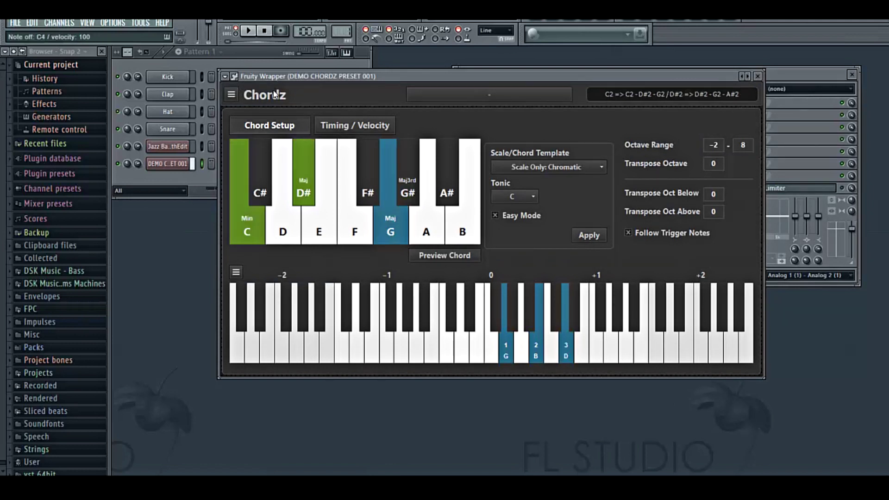
pyautogui.press('h')
pyautogui.press('b')
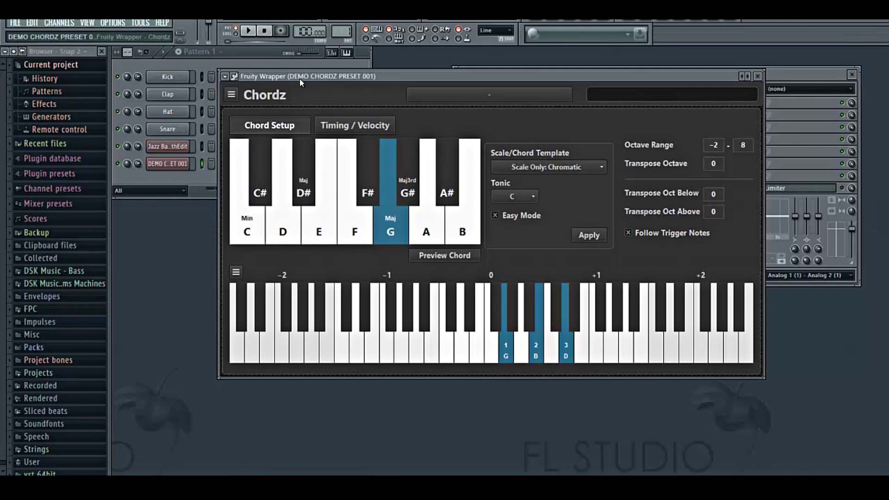
# Save Chordz to the Desktop as Cubase preset 'DEMO CHORDZ PRESET 001_REAPER' (.fxp) and close the wrapper
pyautogui.click(233, 76)
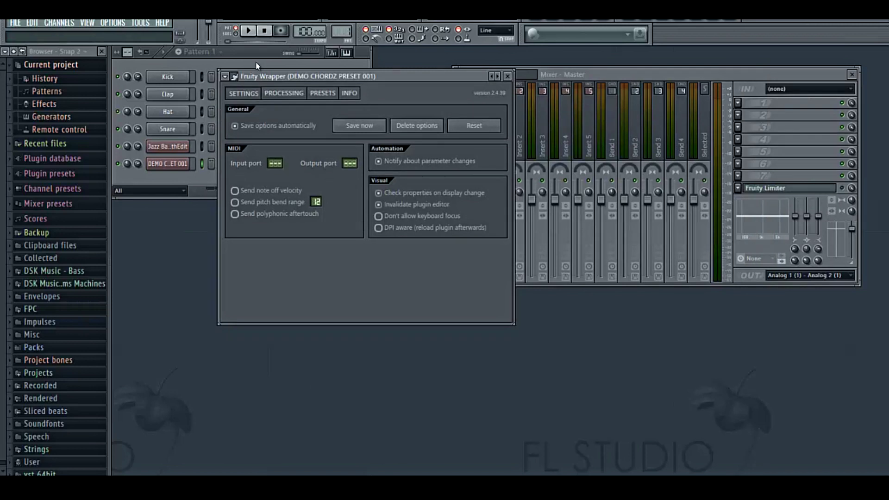
pyautogui.click(235, 76)
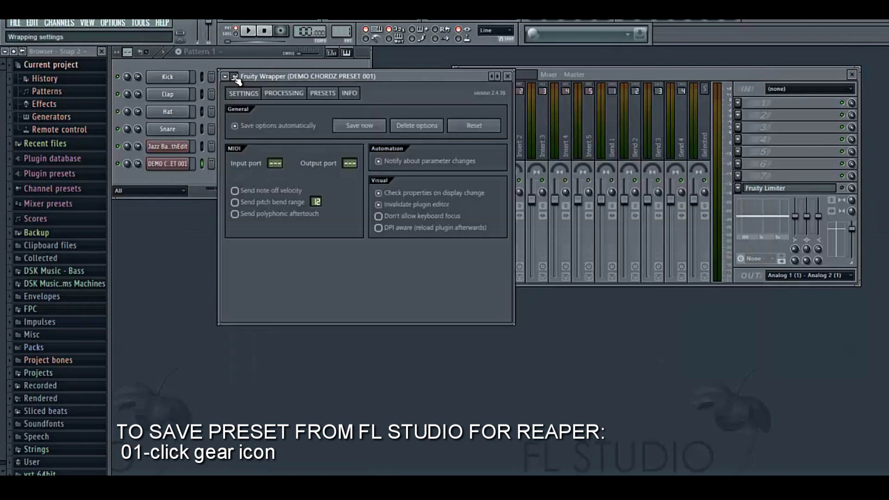
pyautogui.click(234, 77)
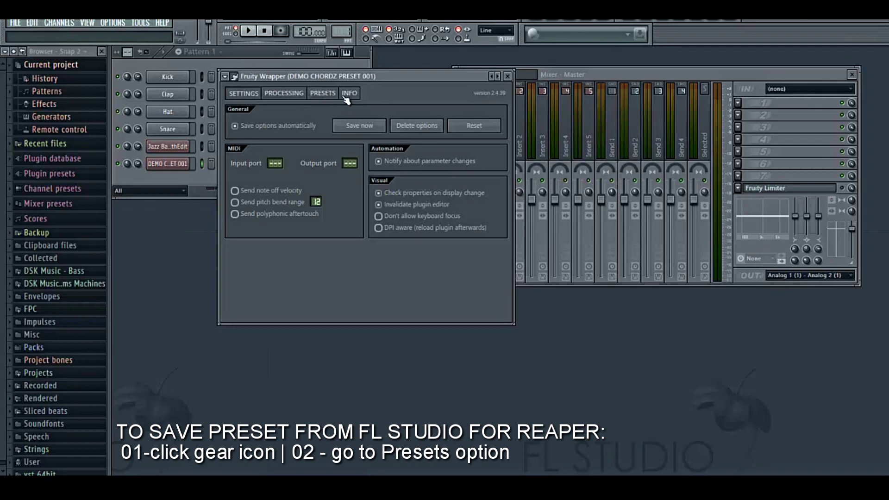
pyautogui.click(319, 94)
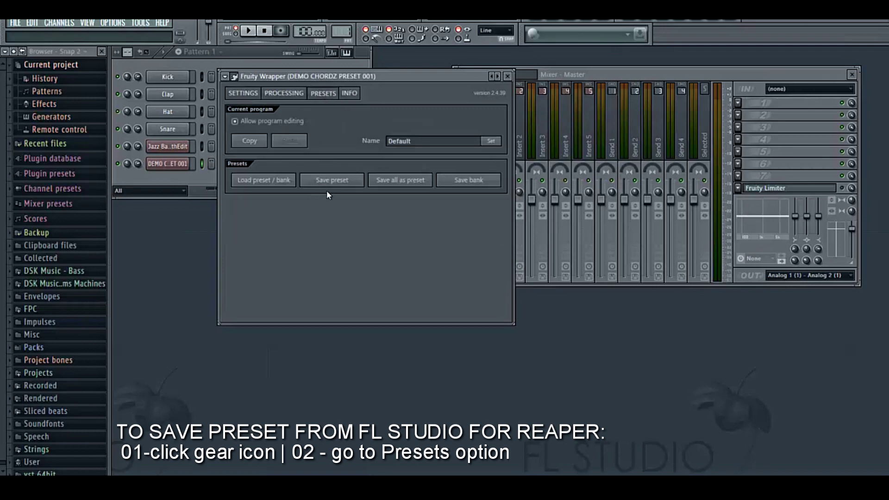
pyautogui.click(332, 183)
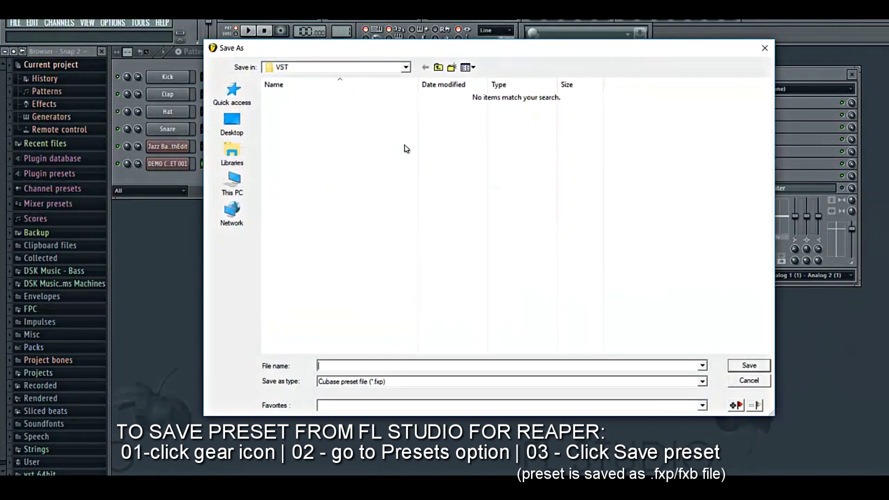
pyautogui.click(237, 131)
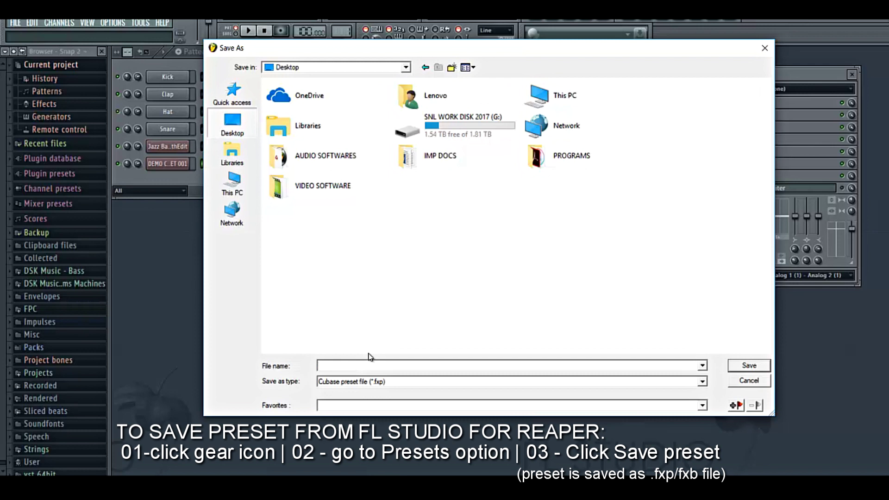
pyautogui.write('DEMO CHORDZ PRESE')
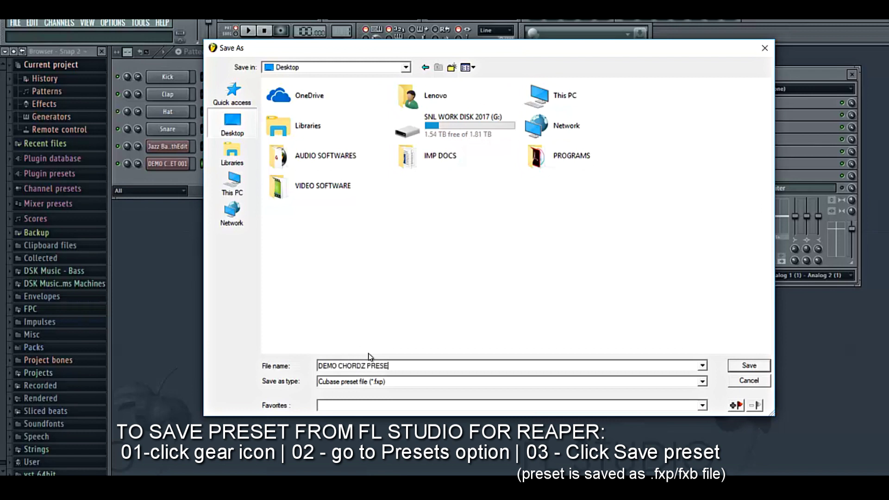
pyautogui.write('T 001_REAPER')
pyautogui.press('Return')
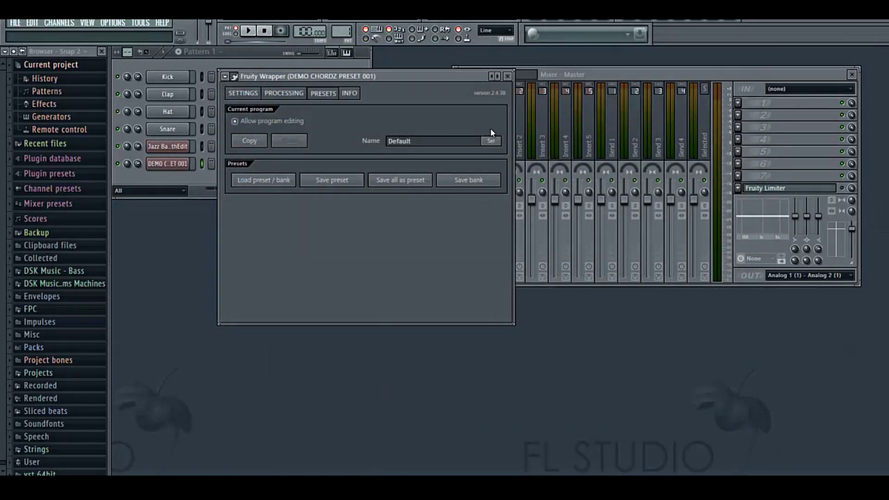
pyautogui.click(508, 76)
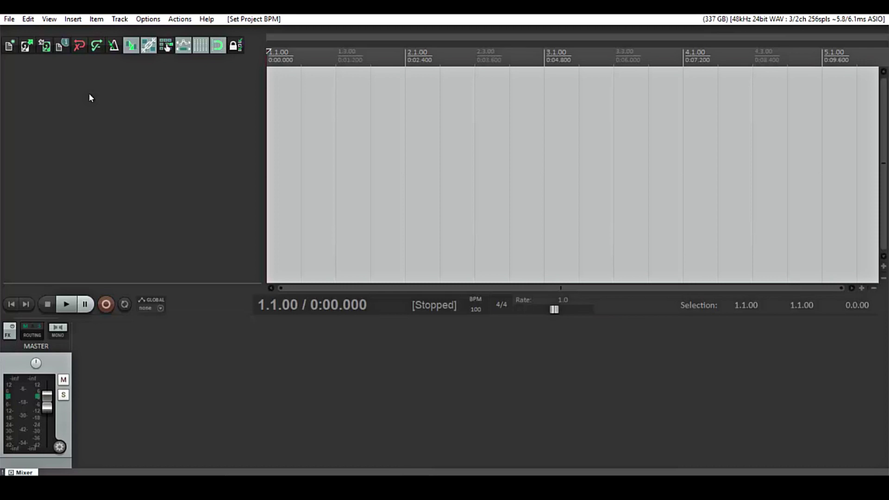
# Insert a new track hosting Jazz Baby, move its window aside, and open the virtual MIDI keyboard with Alt+B
pyautogui.rightClick(92, 138)
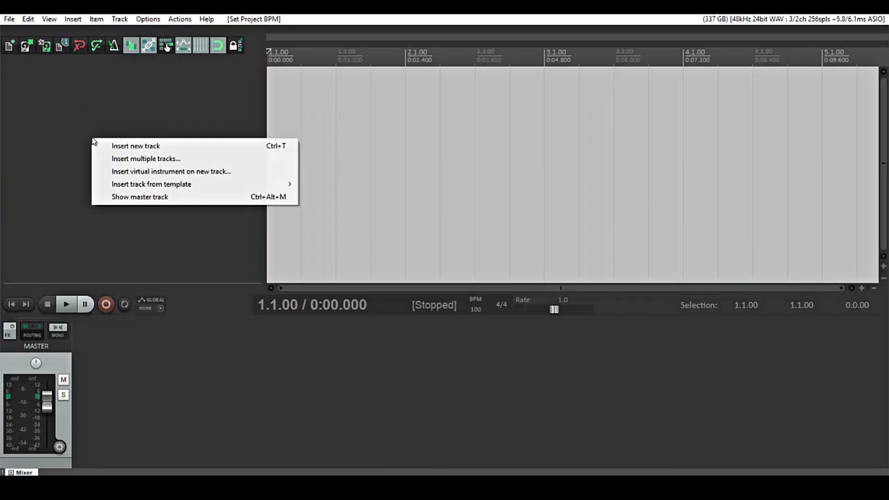
pyautogui.click(119, 174)
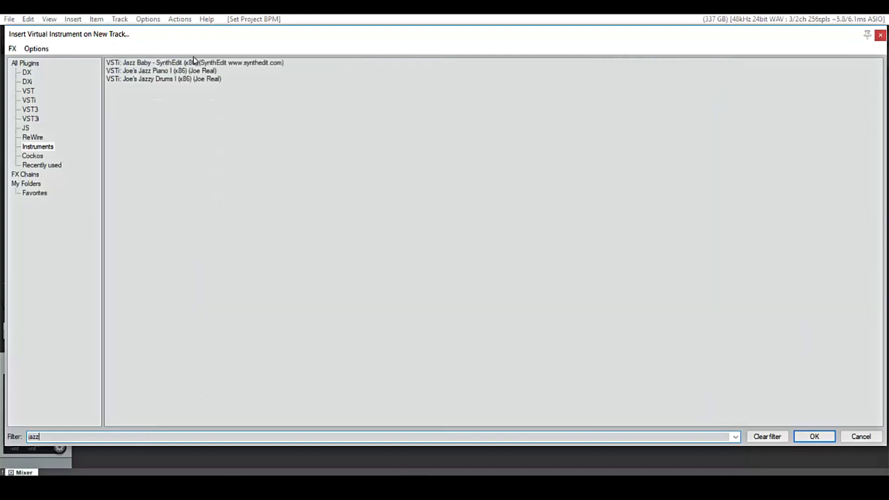
pyautogui.doubleClick(194, 62)
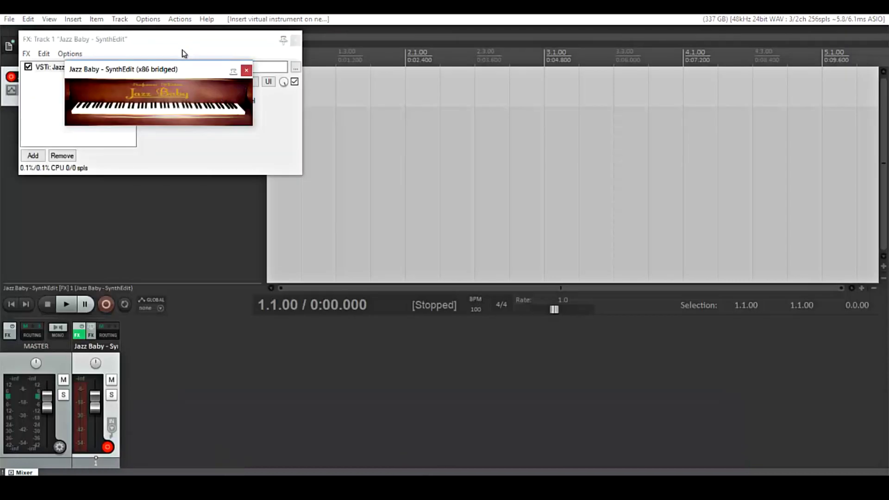
pyautogui.moveTo(165, 70); pyautogui.dragTo(473, 107)
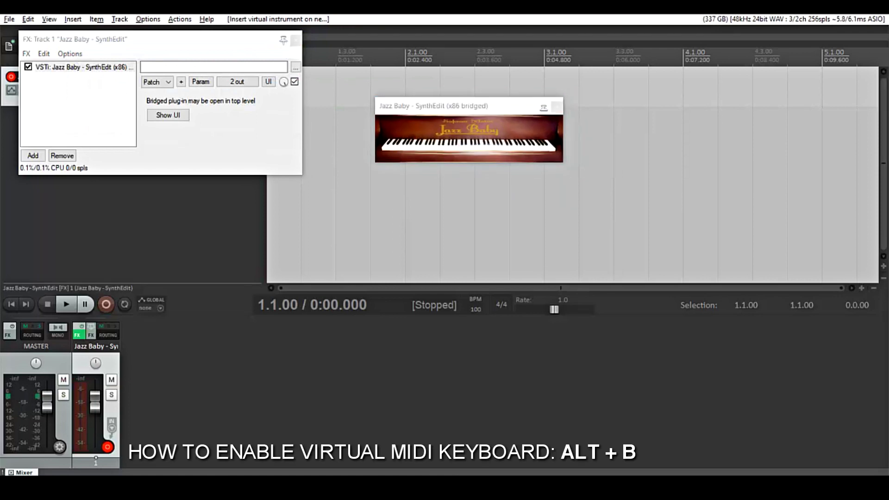
pyautogui.hotkey('alt', 'b')
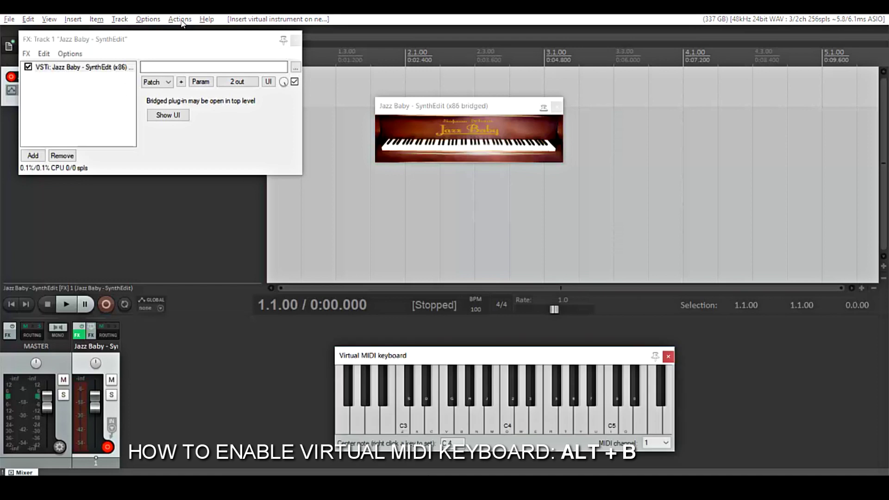
# Move the virtual MIDI keyboard up and play C, G# and G test notes through Jazz Baby
pyautogui.moveTo(411, 356); pyautogui.dragTo(408, 184)
pyautogui.press('z')
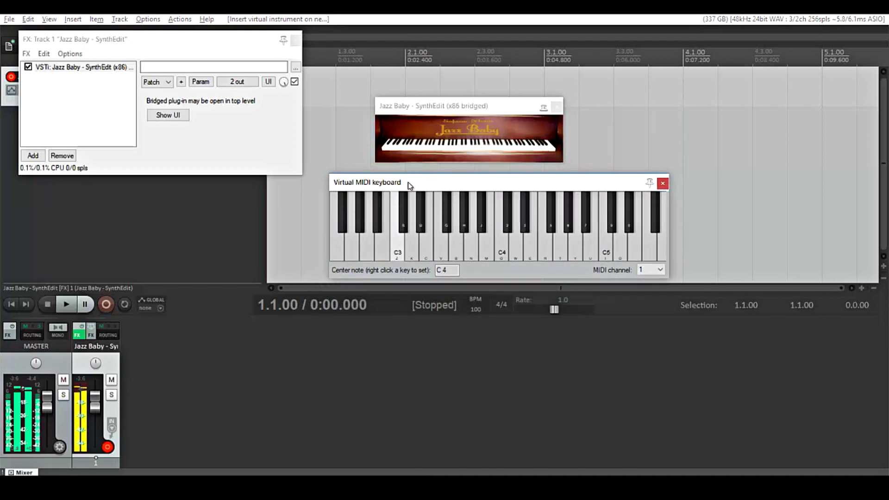
pyautogui.press('h')
pyautogui.press('b')
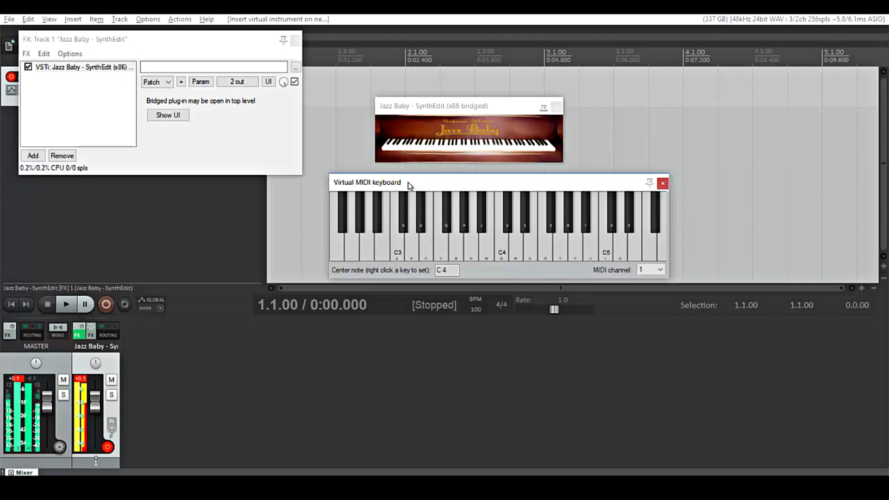
pyautogui.press('b')
pyautogui.press('z')
pyautogui.press('h')
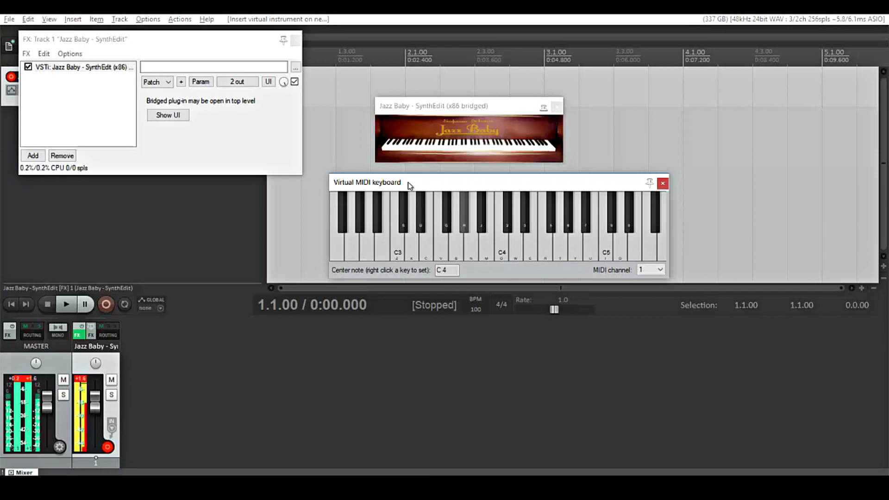
pyautogui.press('b')
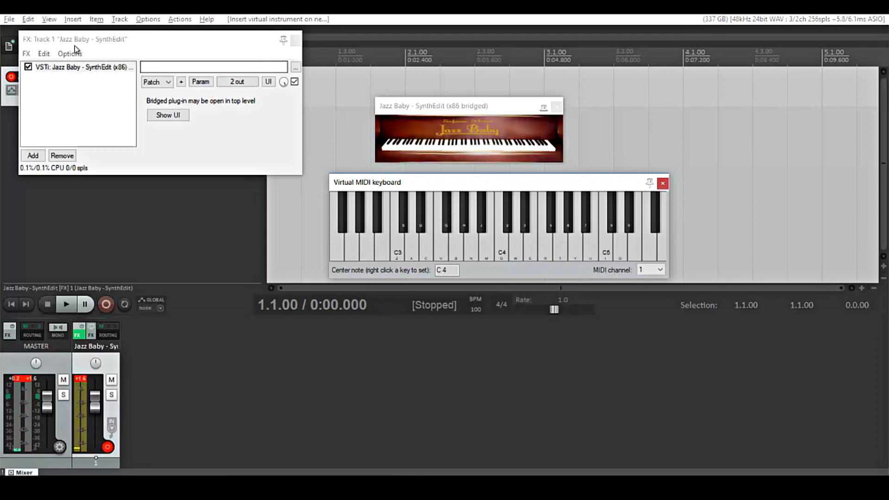
pyautogui.click(106, 37)
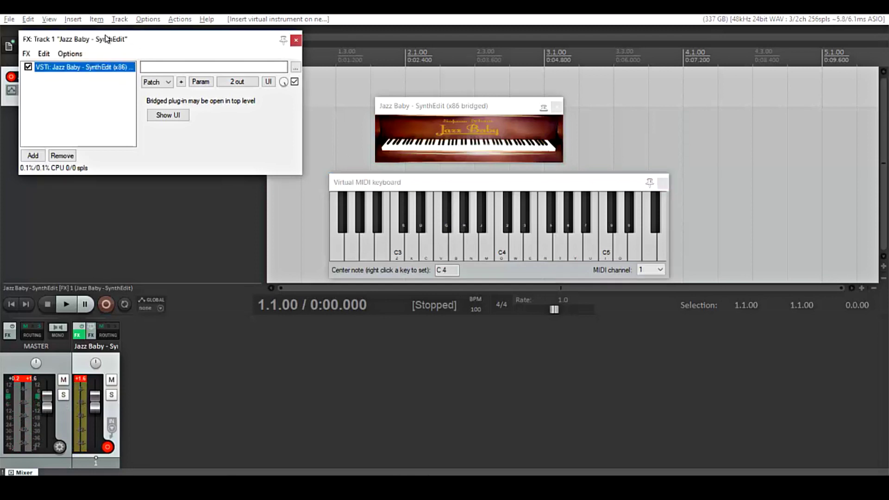
# Add Chordz (CodeFN42) after Jazz Baby using the 'chordz' filter and select it in the chain
pyautogui.click(33, 156)
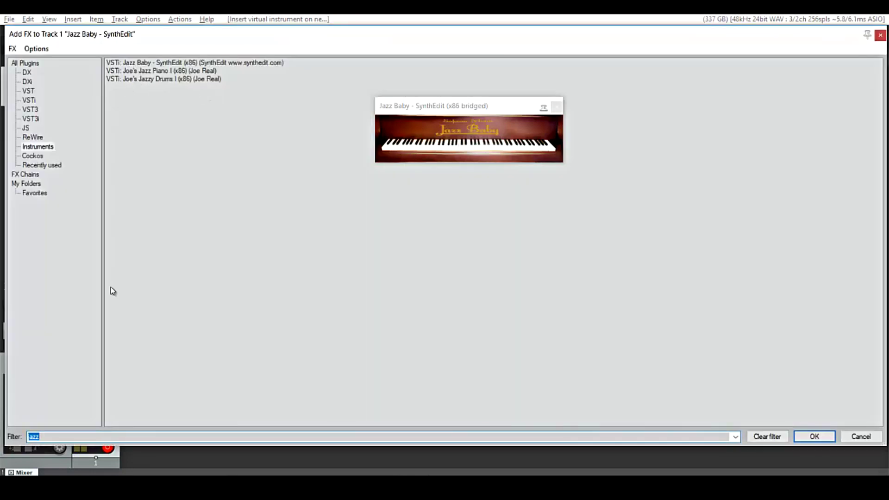
pyautogui.write('ch')
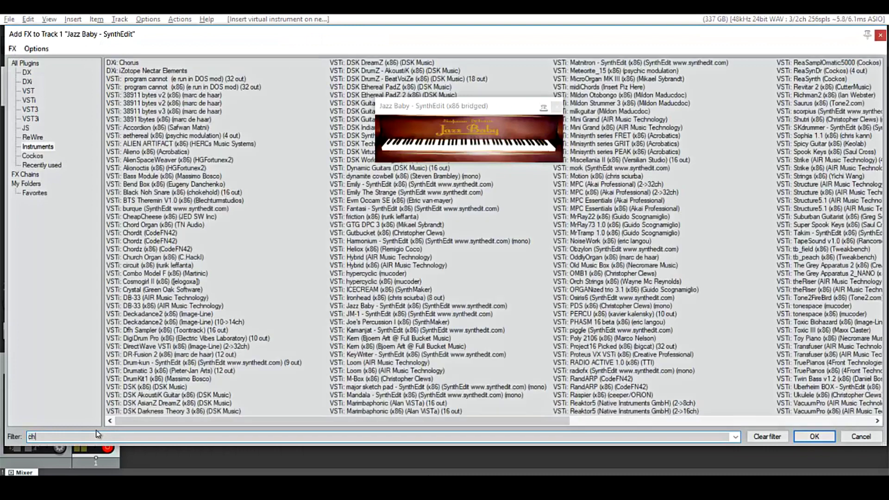
pyautogui.write('ordz')
pyautogui.press('Return')
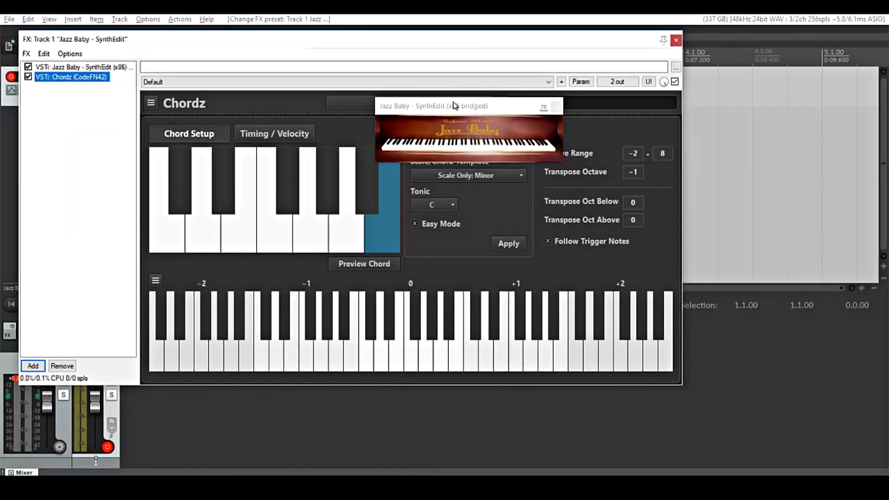
pyautogui.click(454, 107)
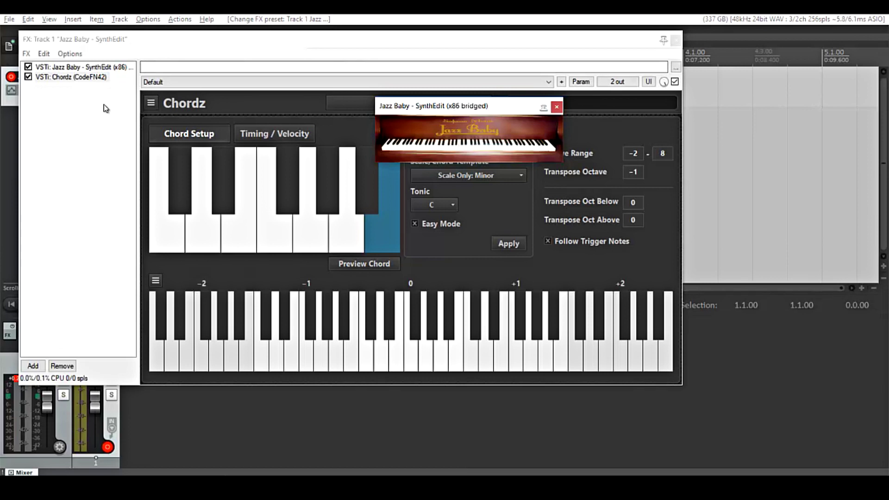
pyautogui.click(73, 80)
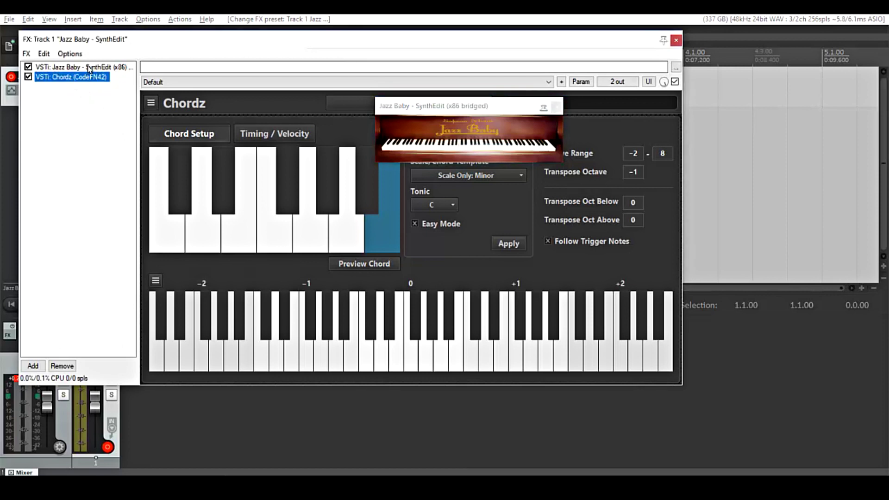
# Reorder Track 1's FX chain so Jazz Baby sits below Chordz
pyautogui.click(64, 69)
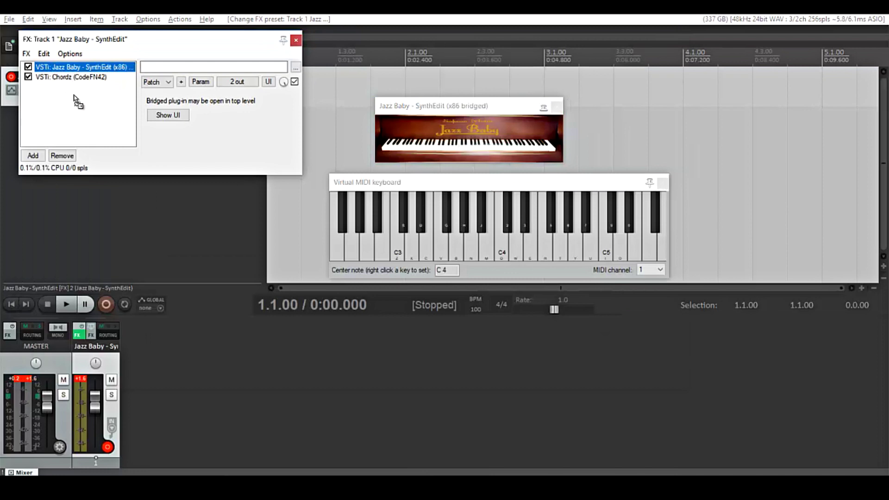
pyautogui.moveTo(76, 107); pyautogui.dragTo(74, 100)
pyautogui.click(69, 69)
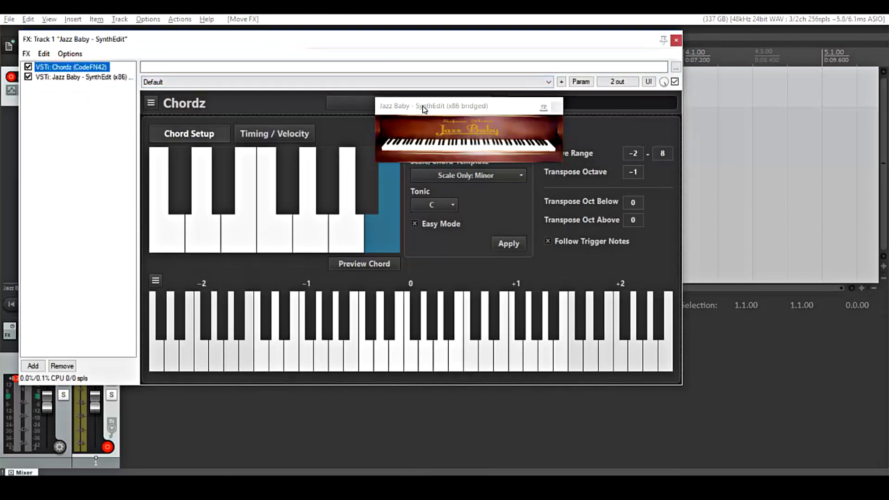
# Apply the Minor scale template to Chordz so its keys map C Min through A# Maj
pyautogui.moveTo(456, 107); pyautogui.dragTo(727, 124)
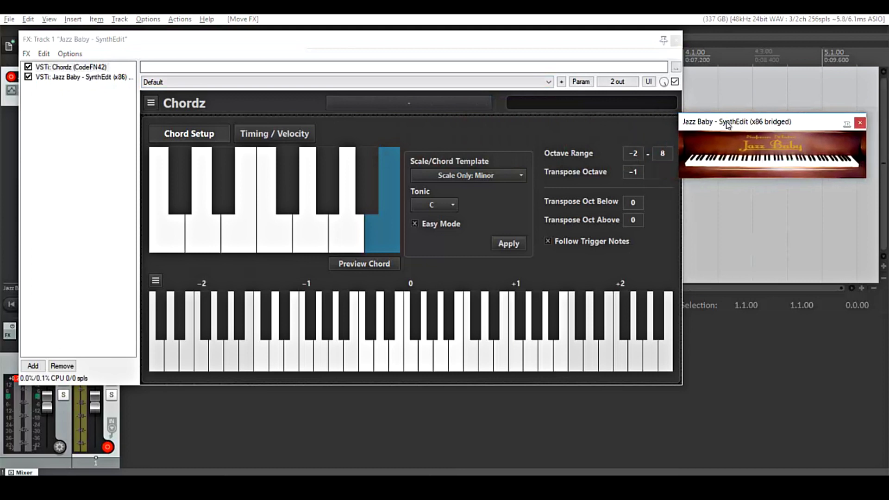
pyautogui.click(480, 179)
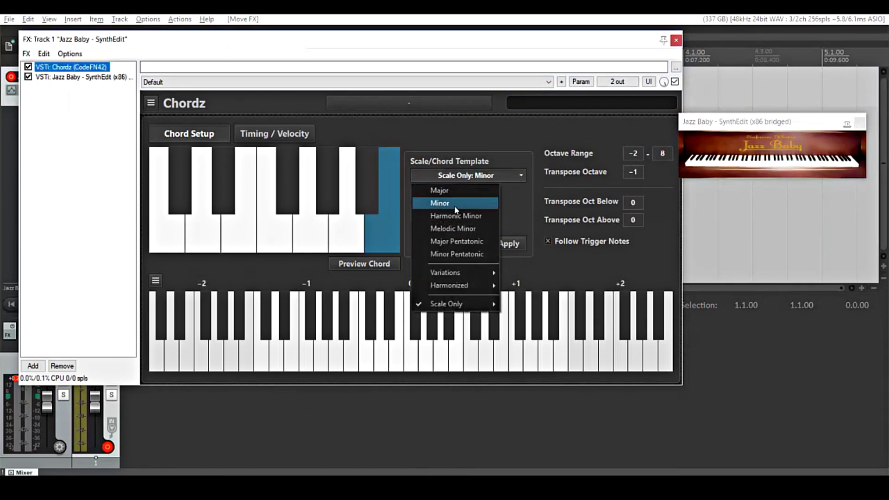
pyautogui.click(454, 206)
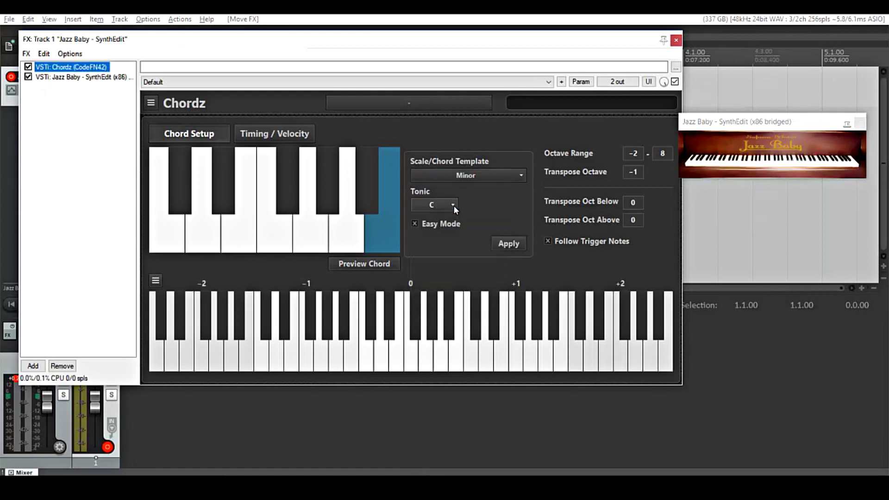
pyautogui.click(504, 250)
pyautogui.click(397, 271)
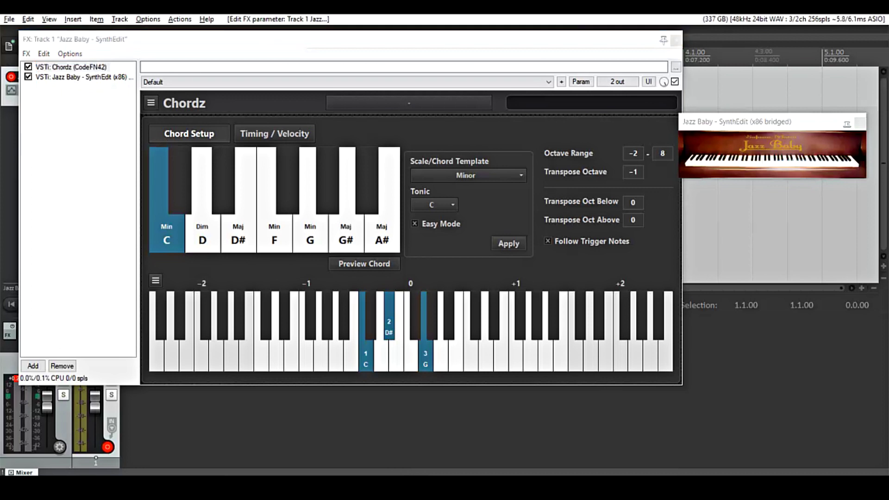
# Play the C minor scale chords up to G and back down on the virtual MIDI keyboard
pyautogui.hotkey('alt', 'b')
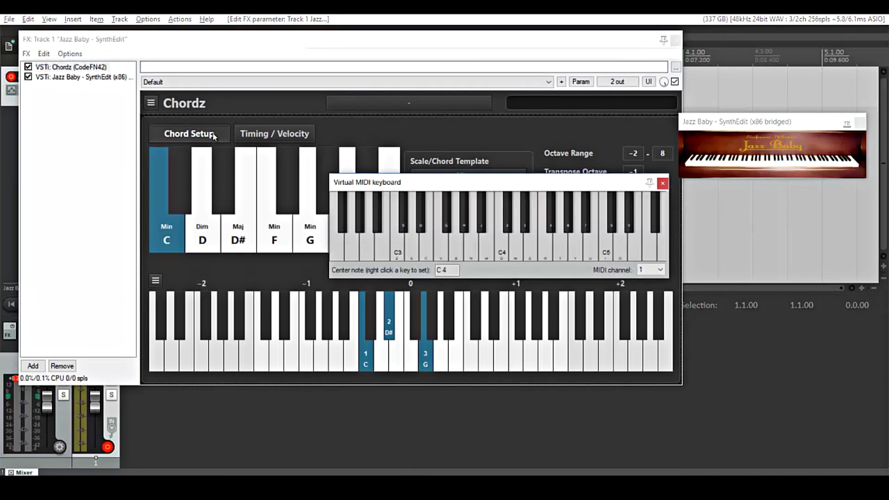
pyautogui.moveTo(411, 187); pyautogui.dragTo(427, 195)
pyautogui.press('z')
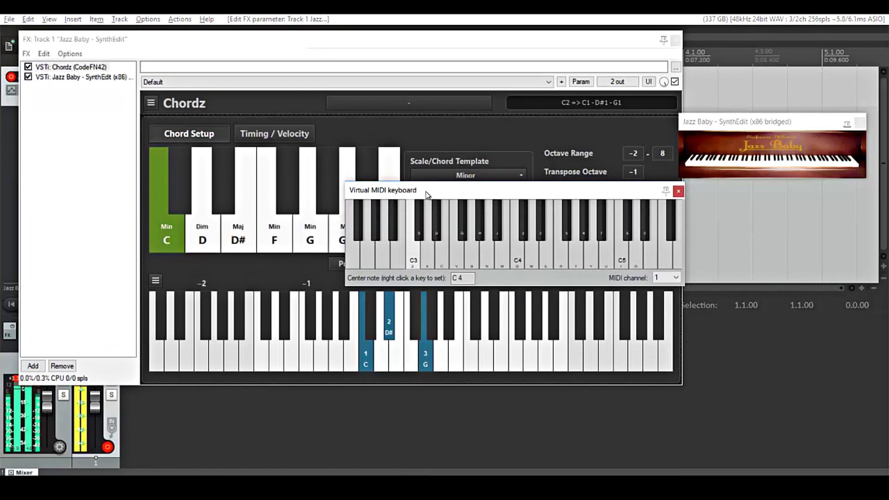
pyautogui.press('q')
pyautogui.press('w')
pyautogui.press('e')
pyautogui.press('r')
pyautogui.press('t')
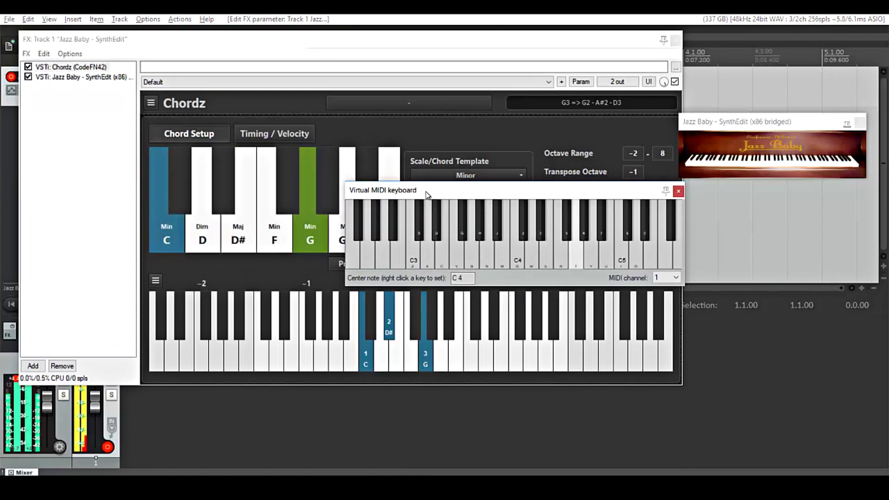
pyautogui.press('r')
pyautogui.press('e')
pyautogui.press('q')
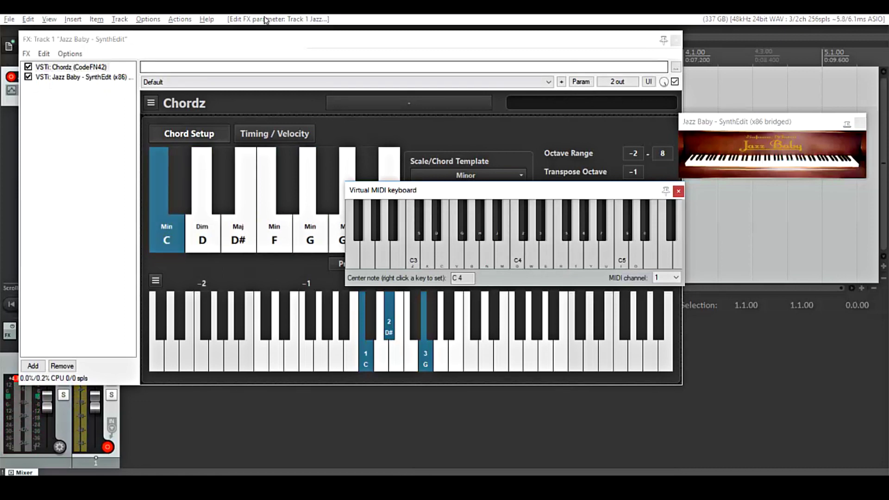
# Lower Track 1's volume to -7.14 dB, then close the virtual MIDI keyboard
pyautogui.moveTo(263, 38); pyautogui.dragTo(422, 83)
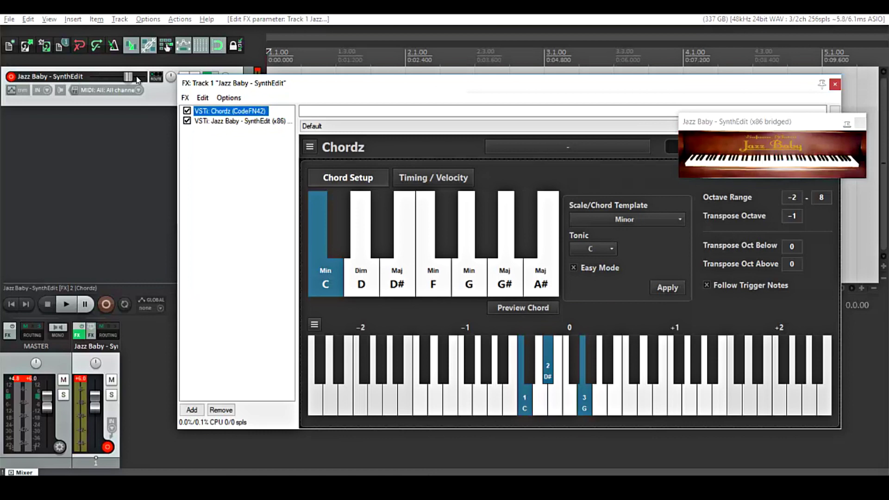
pyautogui.moveTo(129, 77); pyautogui.dragTo(125, 78)
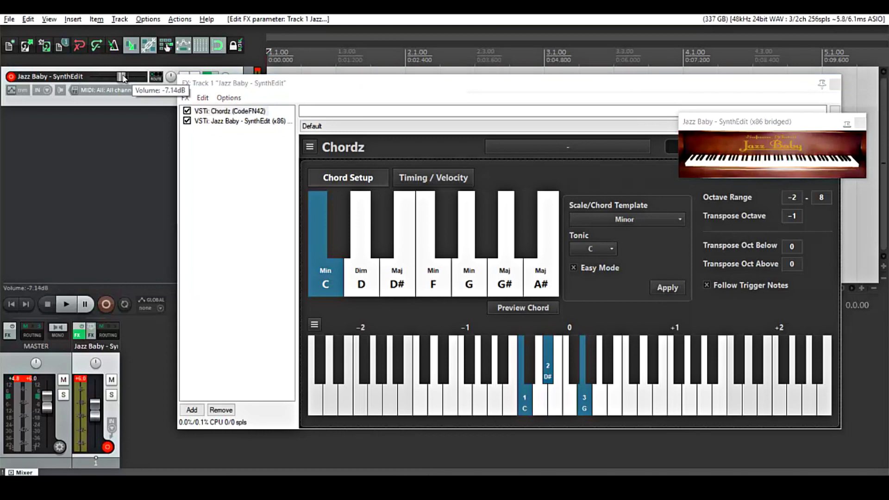
pyautogui.hotkey('alt', 'b')
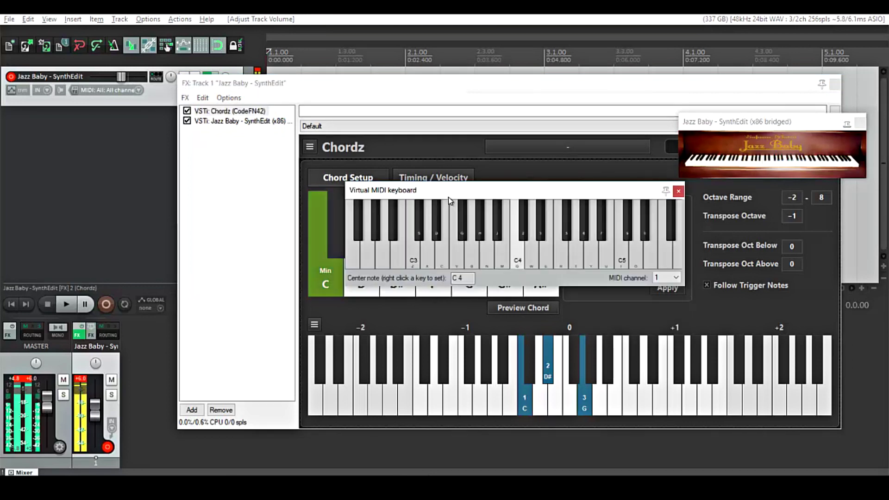
pyautogui.click(679, 191)
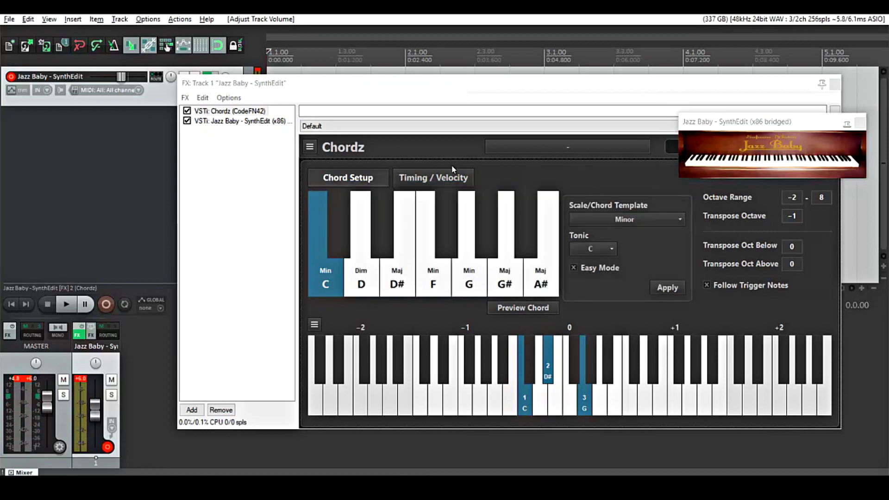
# Import DEMO CHORDZ PRESET 001_REAPER.fxp from the Desktop into Chordz as a VST patch
pyautogui.click(859, 123)
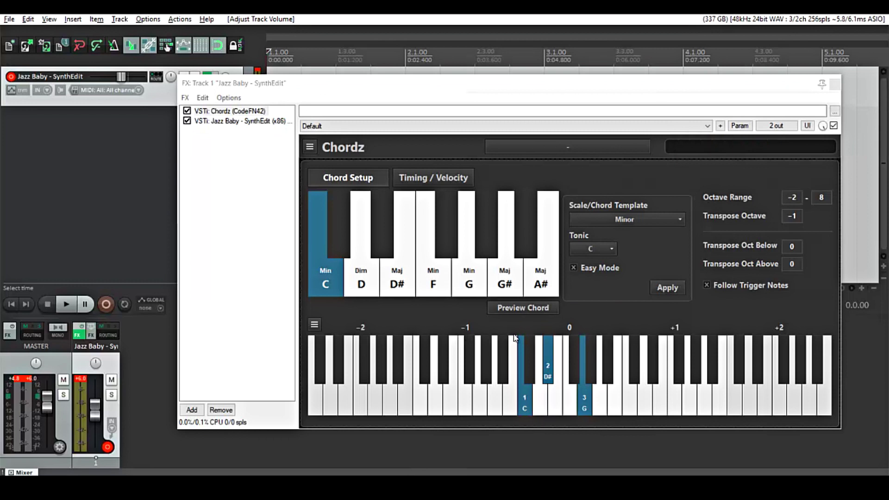
pyautogui.click(720, 126)
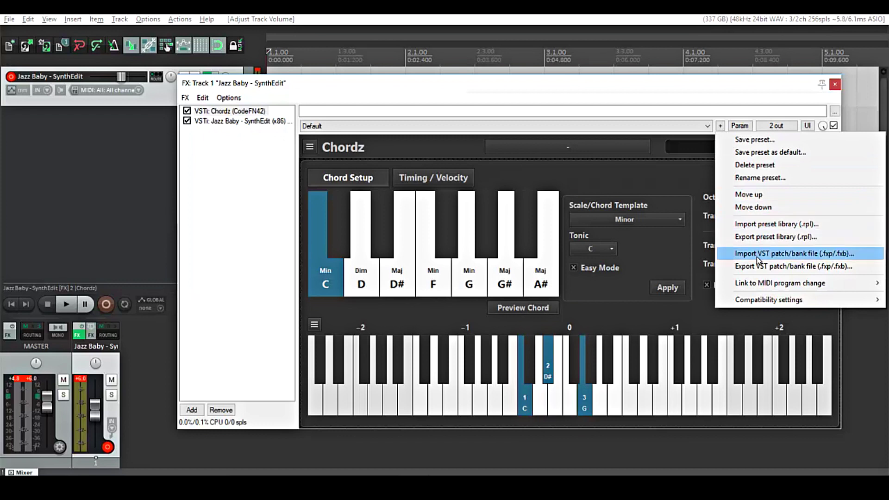
pyautogui.click(792, 253)
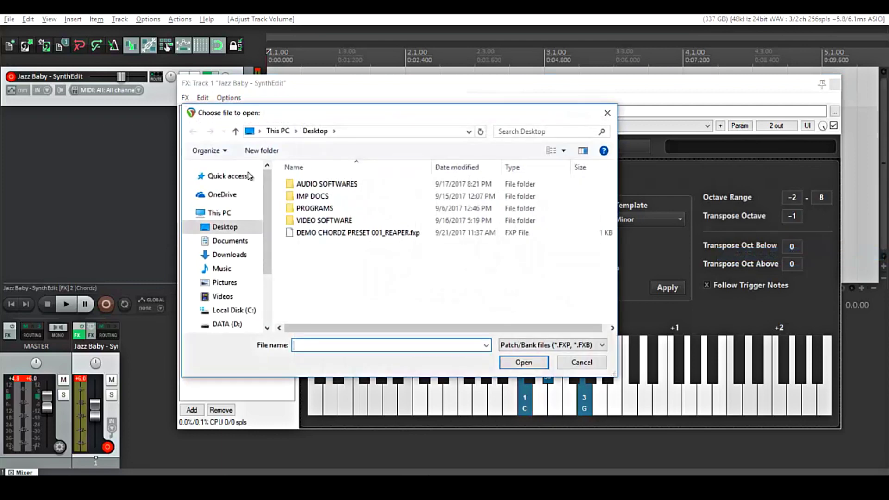
pyautogui.click(332, 236)
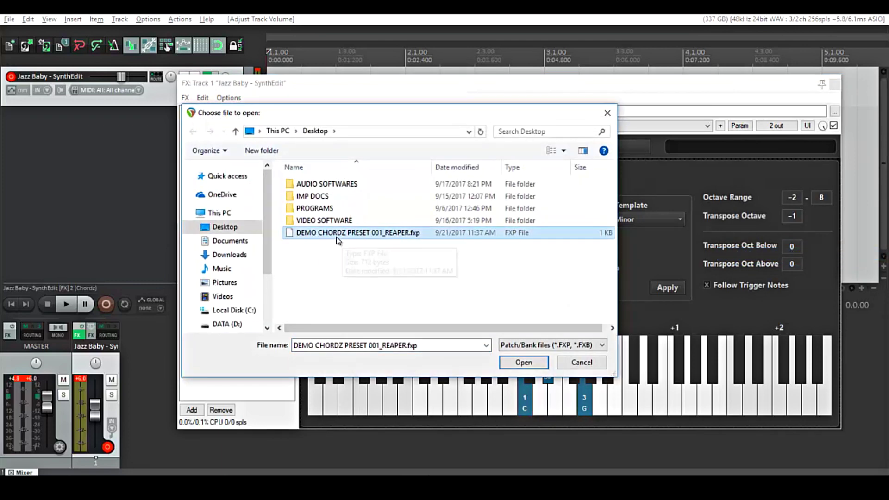
pyautogui.doubleClick(368, 233)
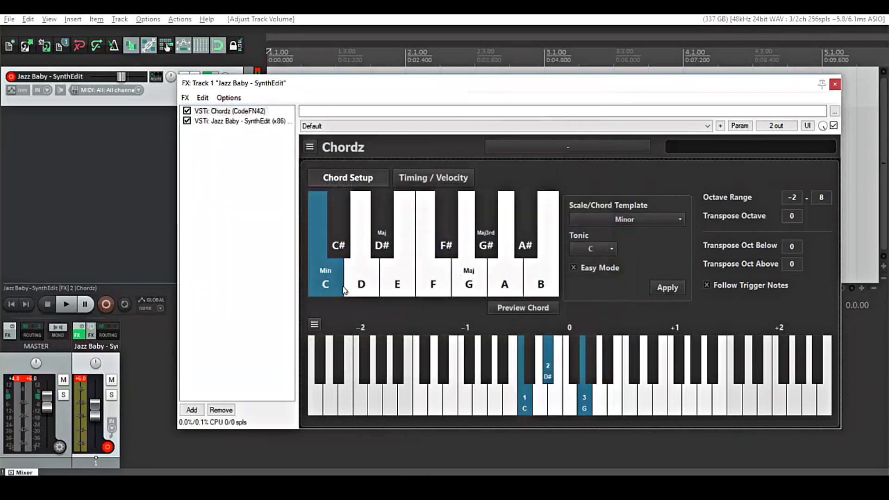
# Preview the chords mapped to D#, G#, G and C by clicking Chordz's keys
pyautogui.click(379, 250)
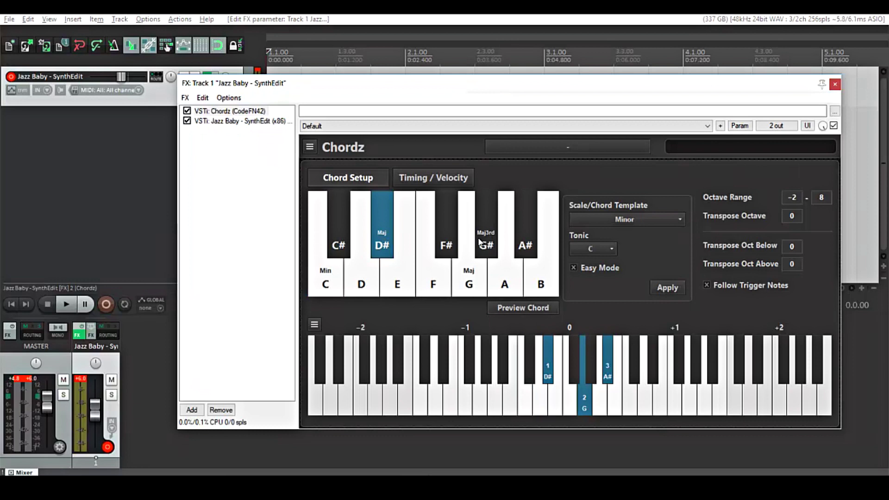
pyautogui.click(483, 248)
pyautogui.click(467, 276)
pyautogui.click(338, 278)
pyautogui.click(382, 241)
# Play C, D#, G# and G twice on the virtual MIDI keyboard to trigger their chords
pyautogui.hotkey('alt', 'b')
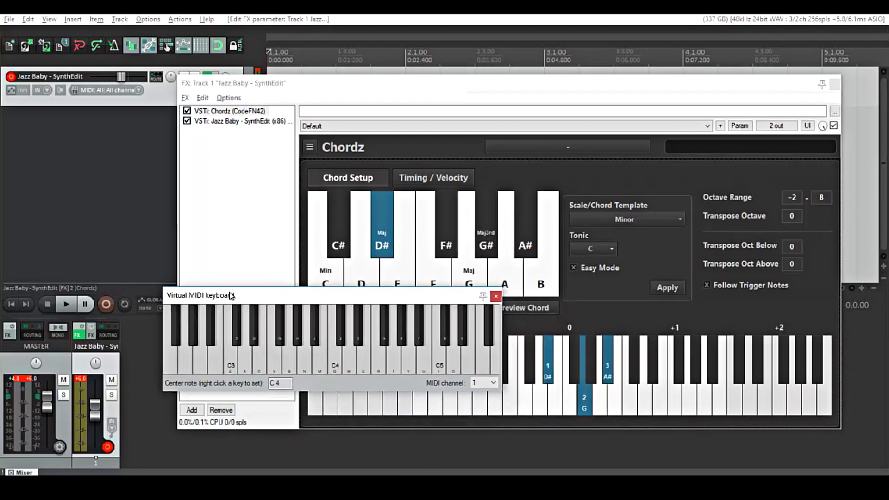
pyautogui.press('z')
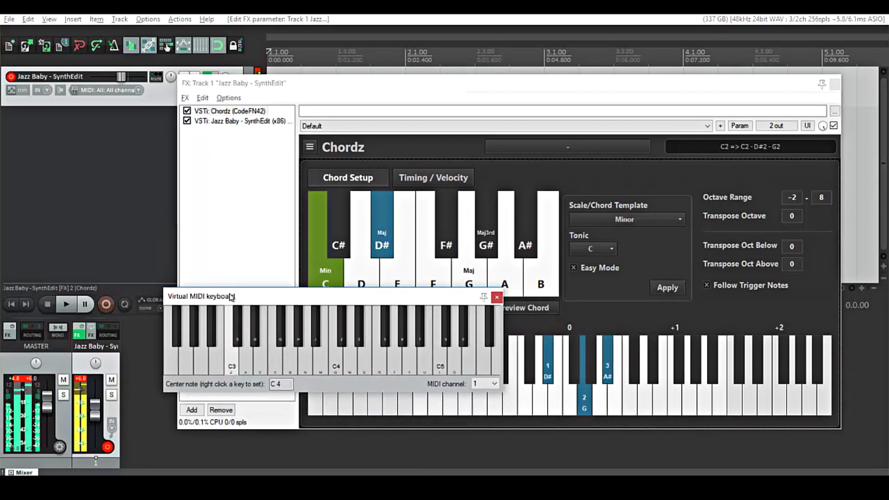
pyautogui.press('d')
pyautogui.press('h')
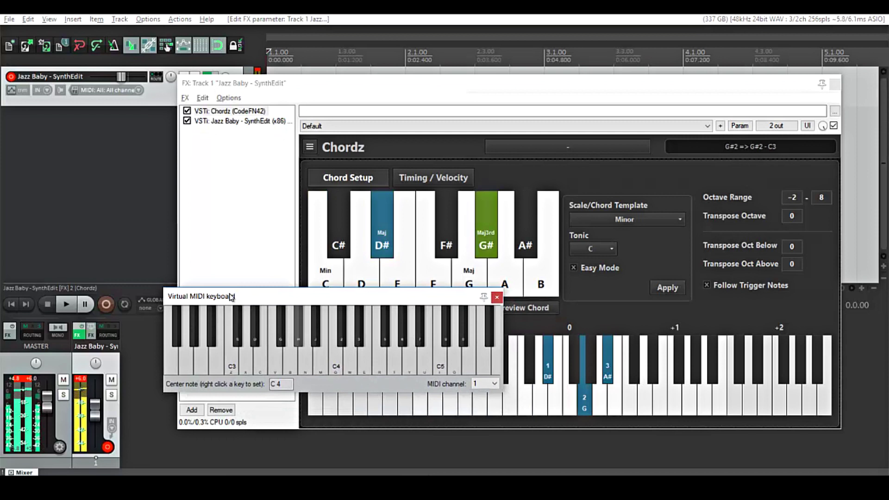
pyautogui.press('b')
pyautogui.press('z')
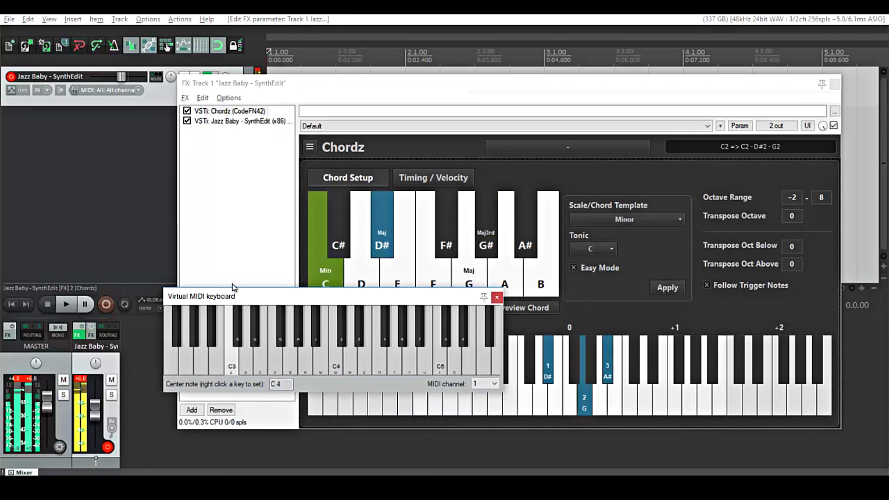
pyautogui.press('d')
pyautogui.press('h')
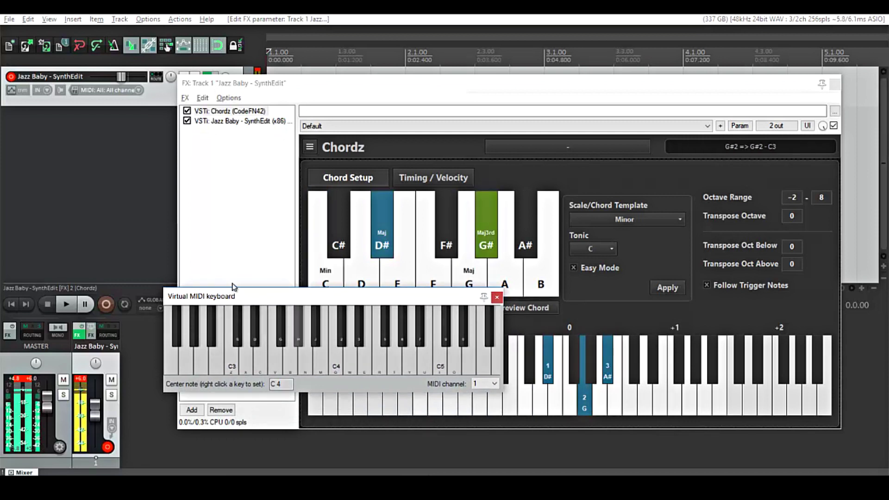
pyautogui.press('b')
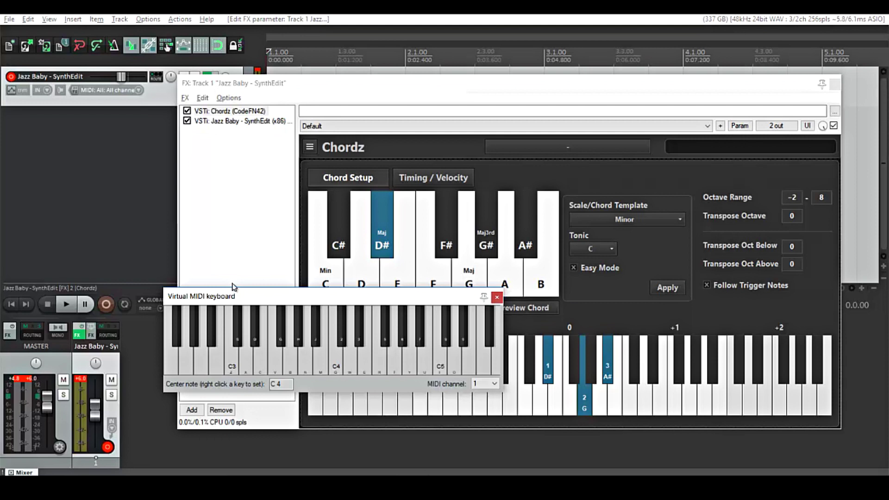
pyautogui.click(684, 86)
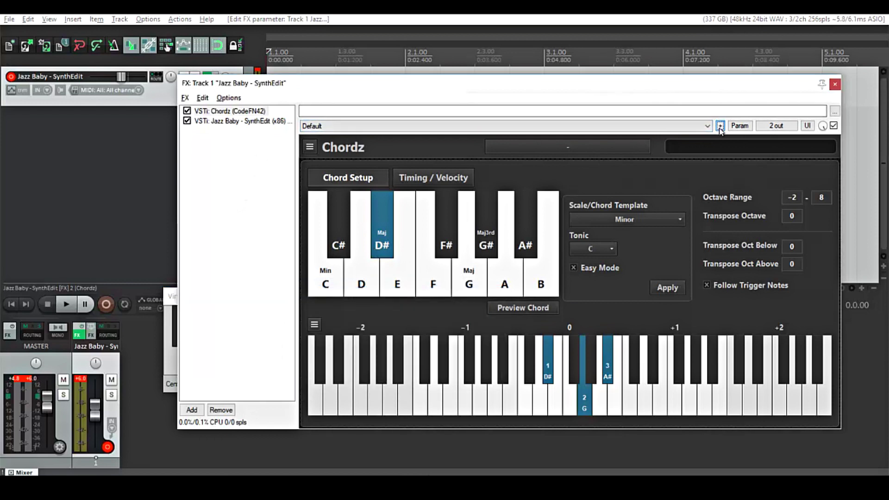
# Save Chordz's imported settings as a preset named 'DEMO PRESET 001_REAPER'
pyautogui.click(720, 126)
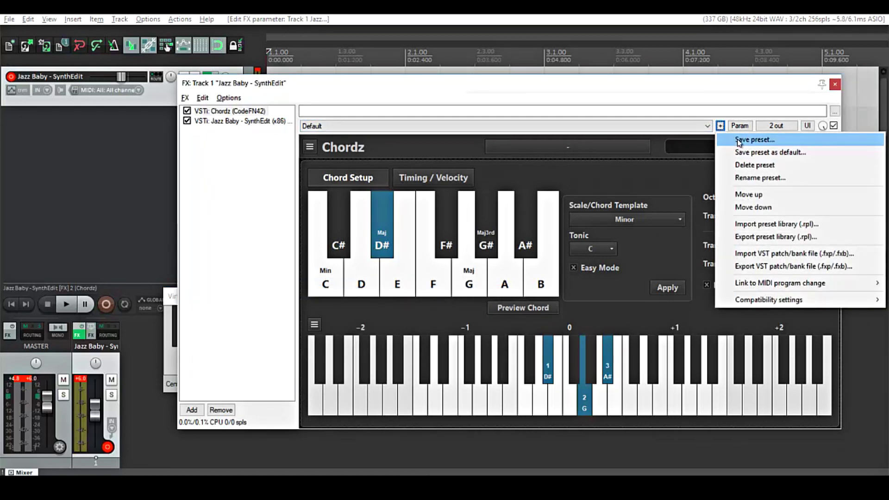
pyautogui.click(754, 139)
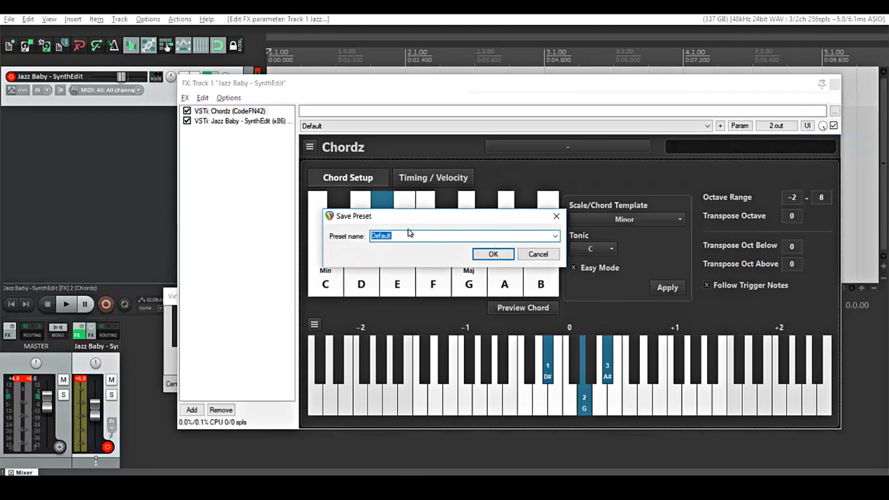
pyautogui.write('DE')
pyautogui.write('REAPER')
pyautogui.click(422, 238)
pyautogui.press('BackSpace')
pyautogui.write('00')
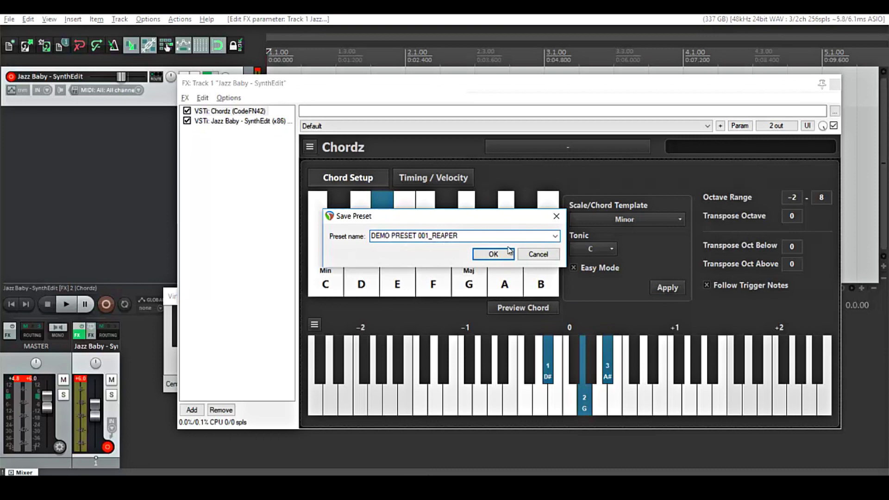
pyautogui.click(493, 254)
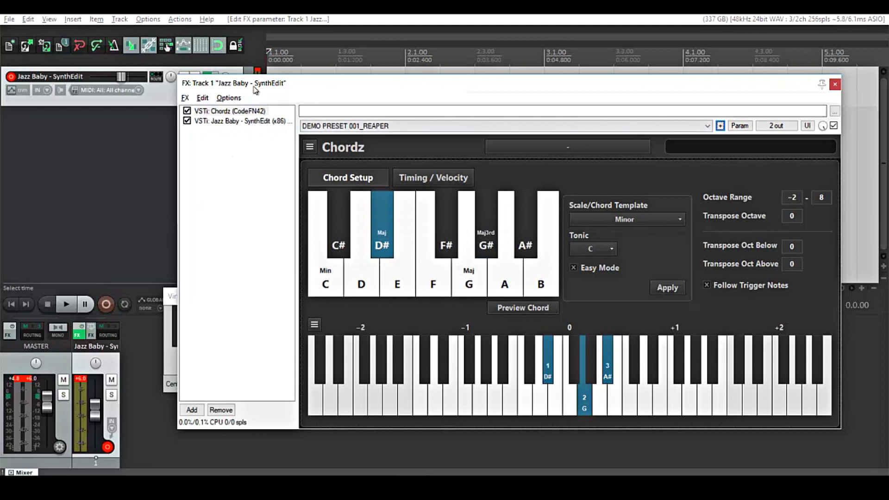
# Remove Chordz from Track 1's FX chain and close the Jazz Baby window
pyautogui.click(227, 112)
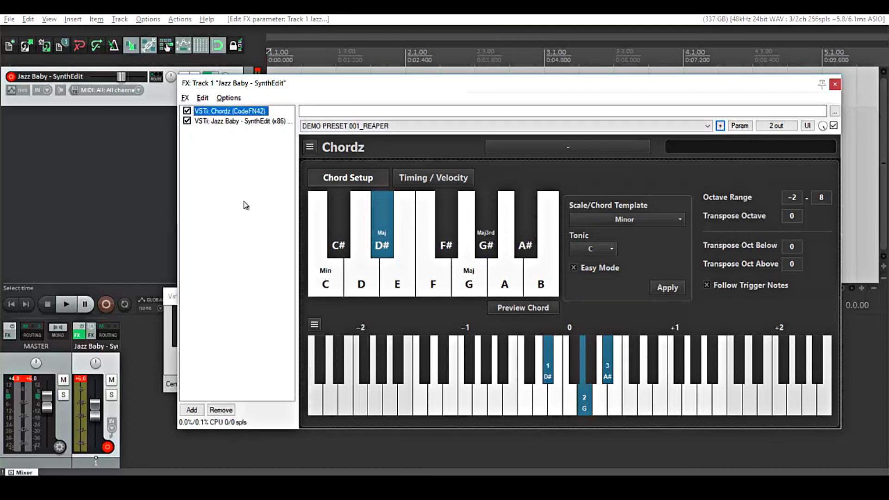
pyautogui.click(221, 410)
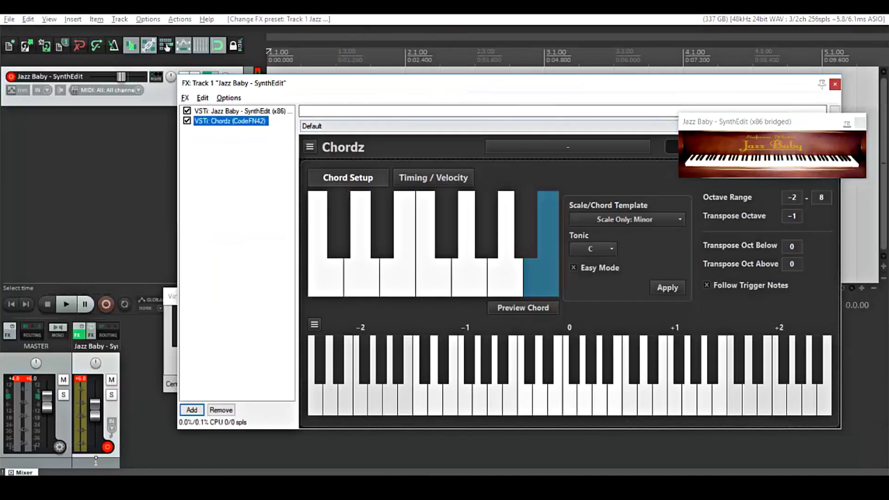
pyautogui.click(859, 124)
pyautogui.click(860, 124)
# Load DEMO PRESET 001_REAPER in Chordz and place Jazz Baby below Chordz in the chain
pyautogui.click(445, 128)
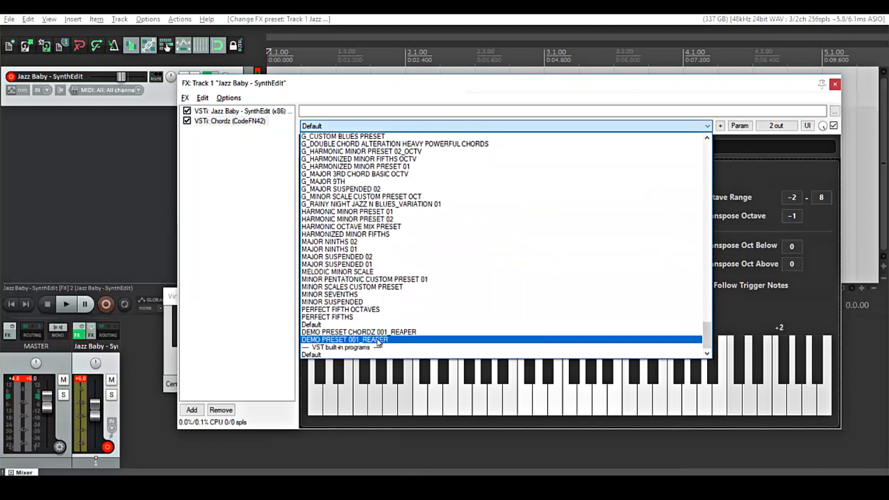
pyautogui.click(332, 341)
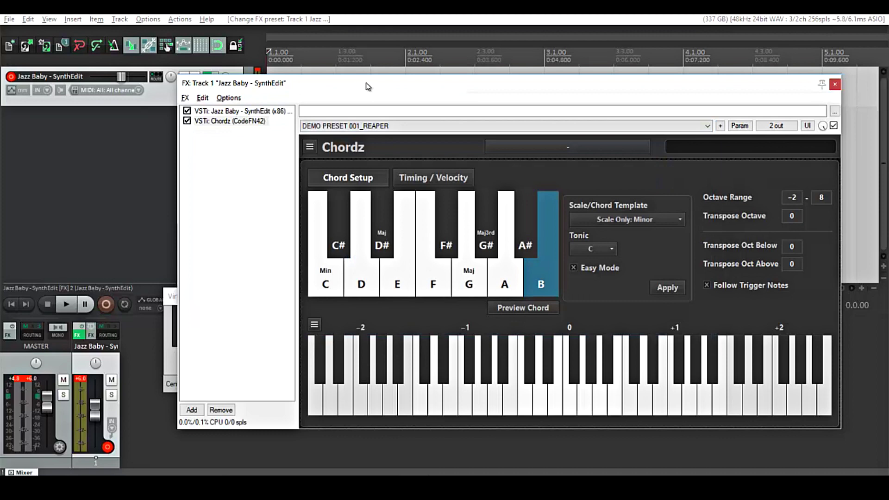
pyautogui.moveTo(214, 112); pyautogui.dragTo(224, 148)
pyautogui.click(220, 111)
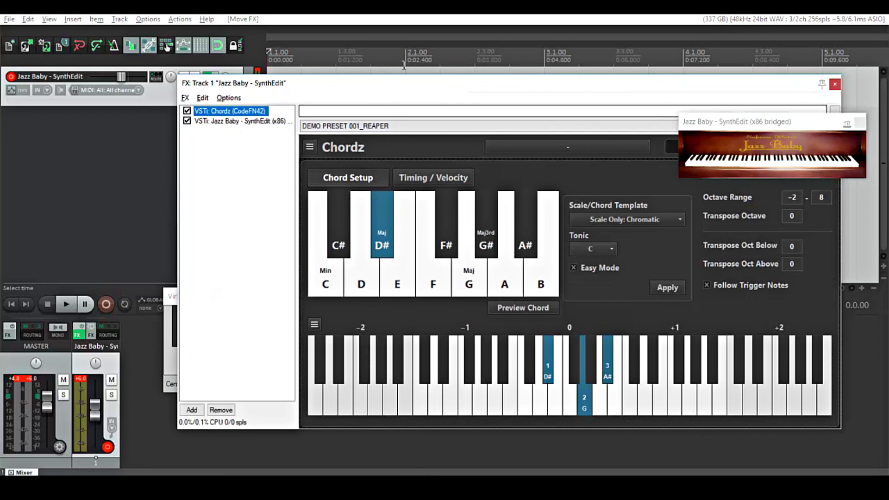
# Play C, G#, D# and G on the virtual MIDI keyboard to trigger their Chordz chords through Jazz Baby
pyautogui.click(359, 73)
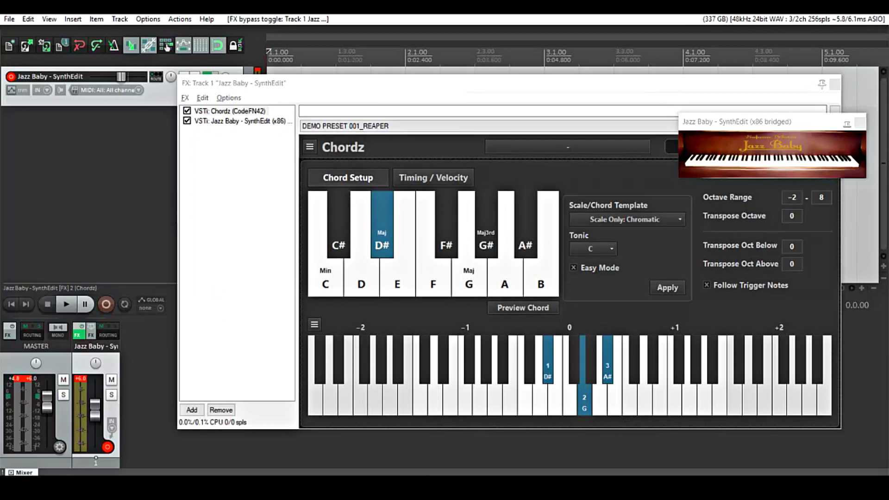
pyautogui.hotkey('alt', 'b')
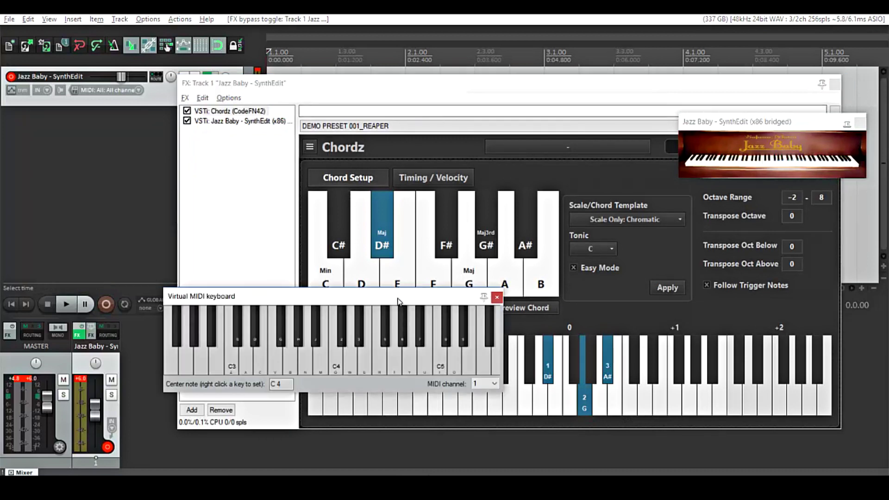
pyautogui.press('z')
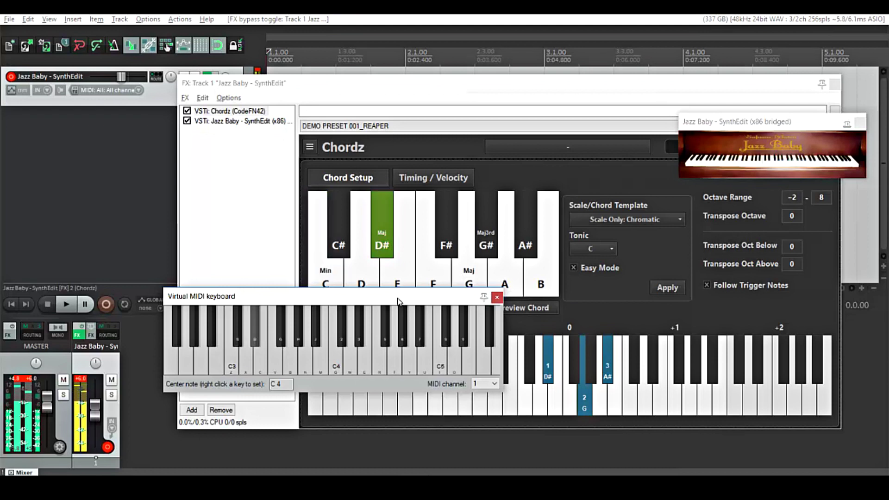
pyautogui.press('h')
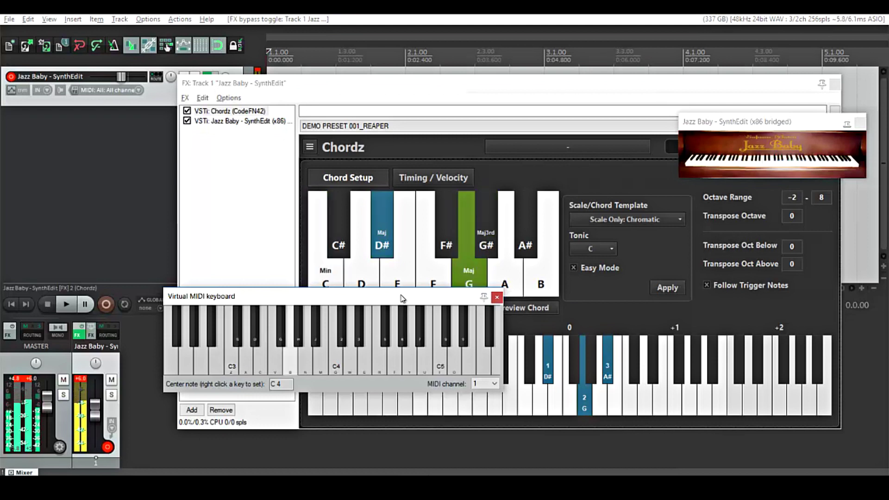
pyautogui.press('z')
pyautogui.press('d')
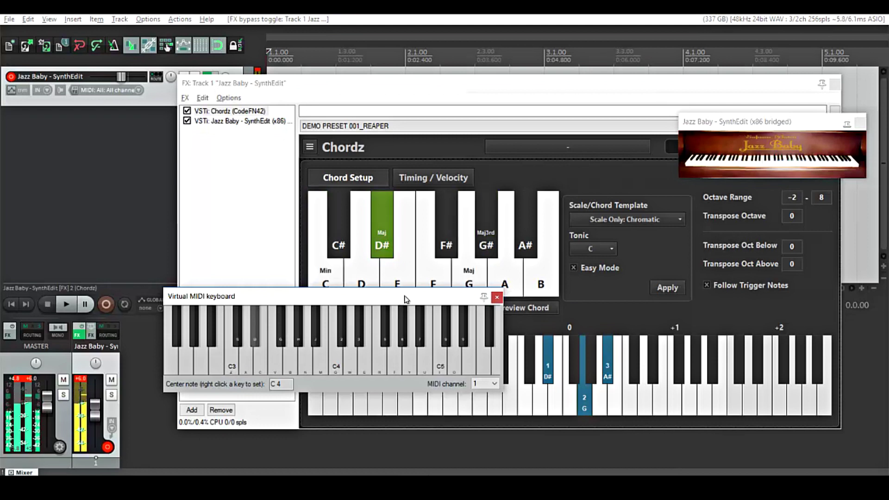
pyautogui.press('h')
pyautogui.press('b')
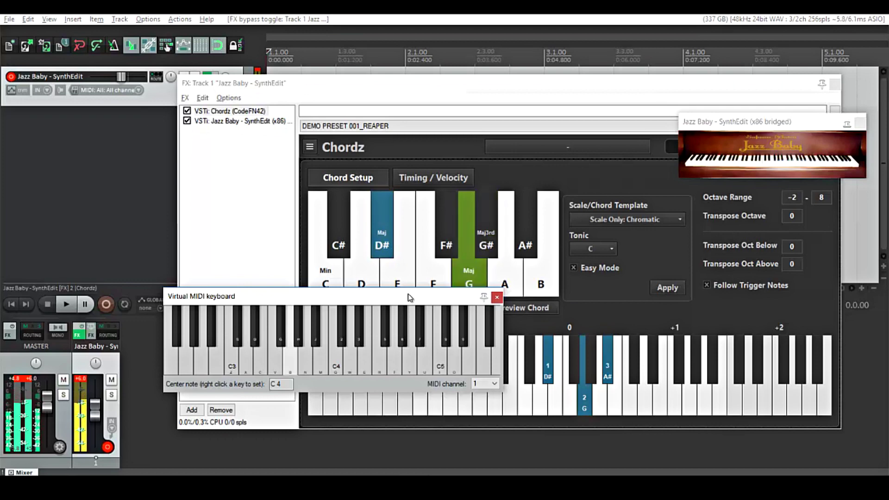